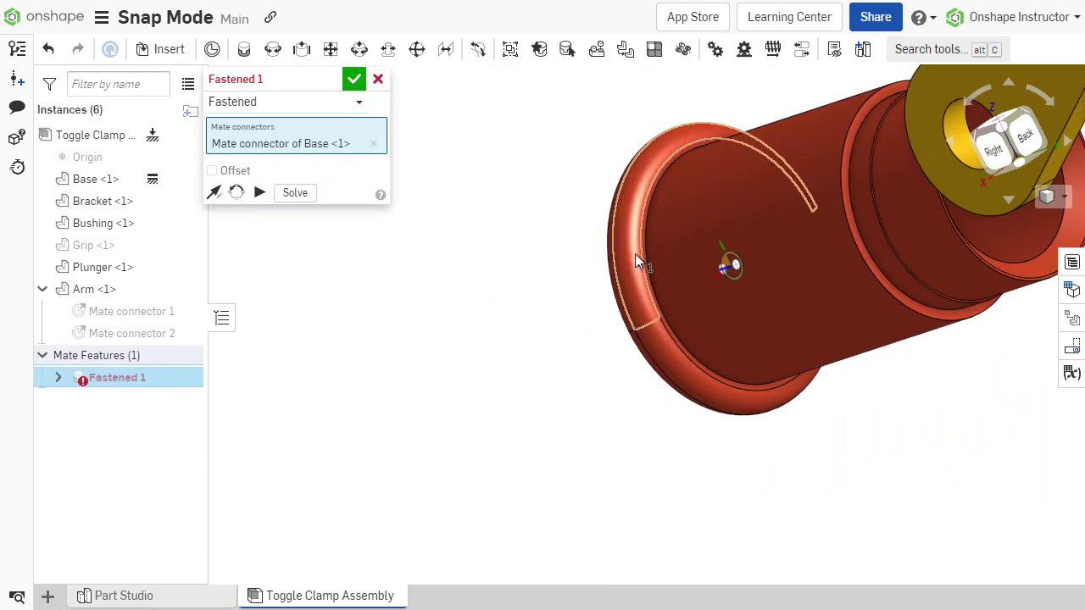
Step: Complete the Fastened mate between the base and the bushing, and add a Cylindrical mate between the plunger and the bushing
click(638, 255)
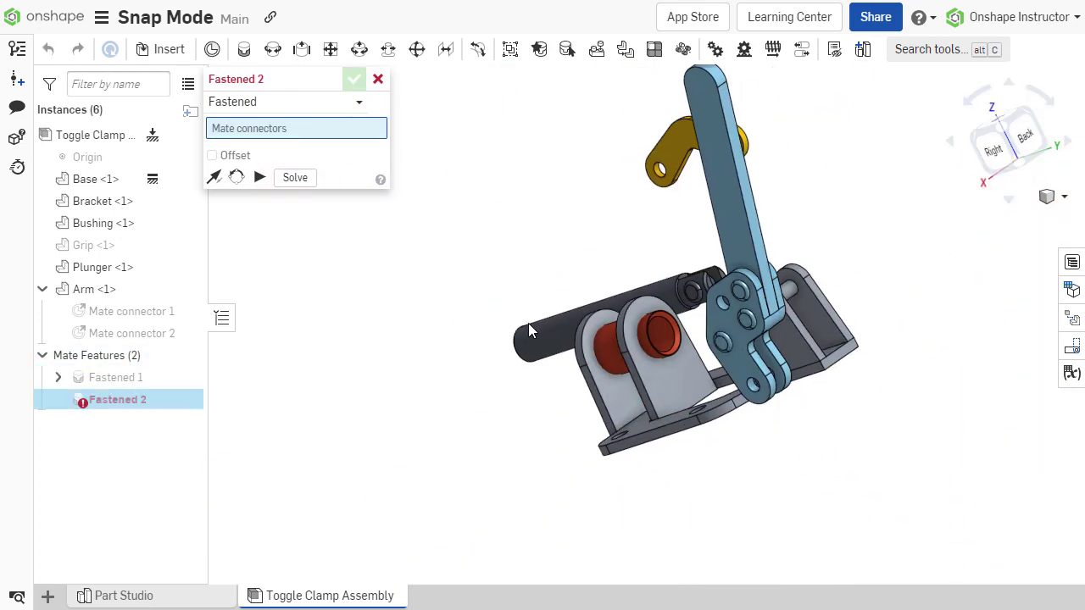
right_drag(529, 323, 611, 336)
click(280, 102)
click(279, 150)
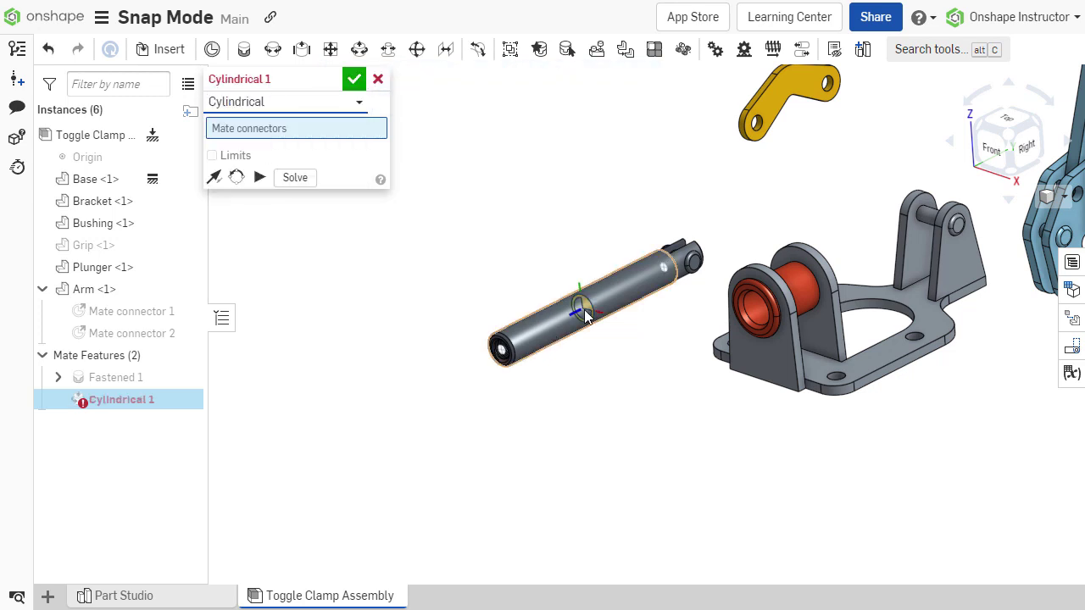
click(585, 309)
click(757, 312)
click(984, 342)
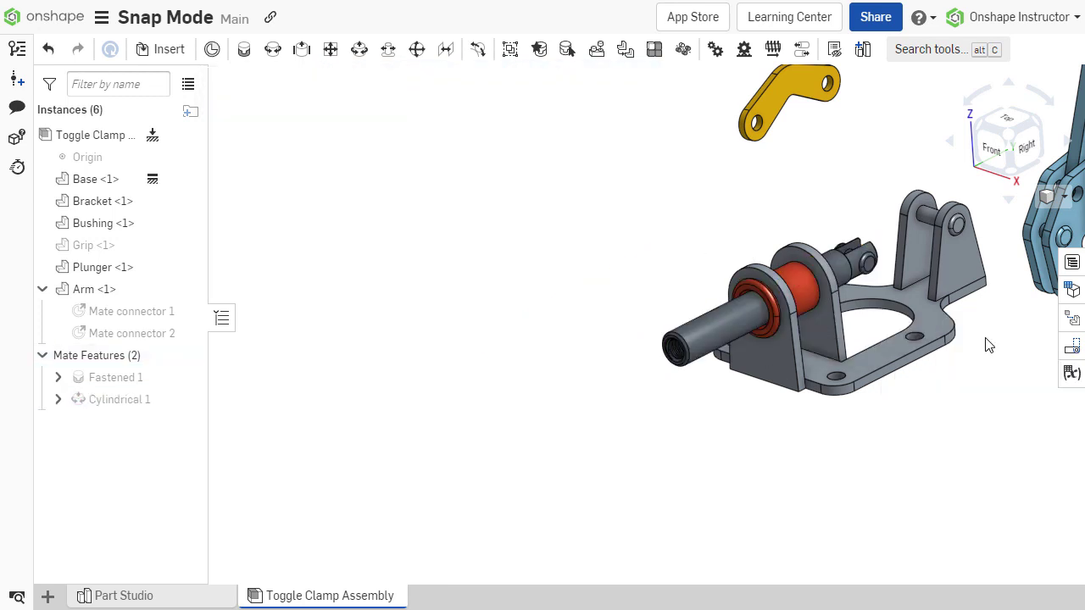
Step: Add a Revolute mate between the bracket's lower hole and the pin in the plunger's forked end
click(237, 103)
click(236, 172)
middle_drag(562, 198, 506, 325)
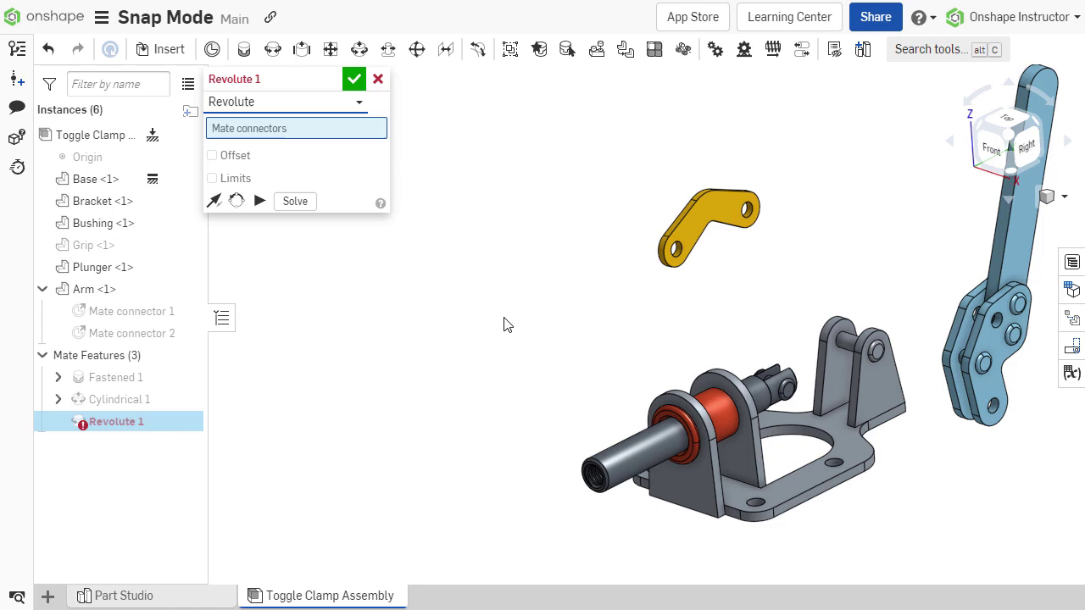
scroll(734, 245, up, 5)
click(494, 278)
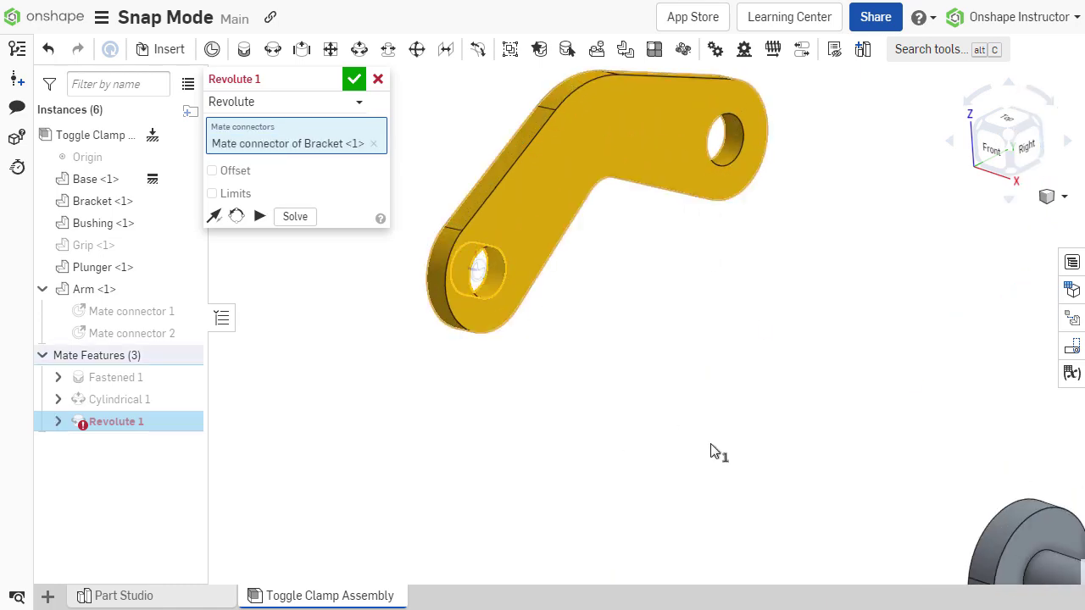
scroll(586, 272, down, 5)
scroll(623, 371, up, 6)
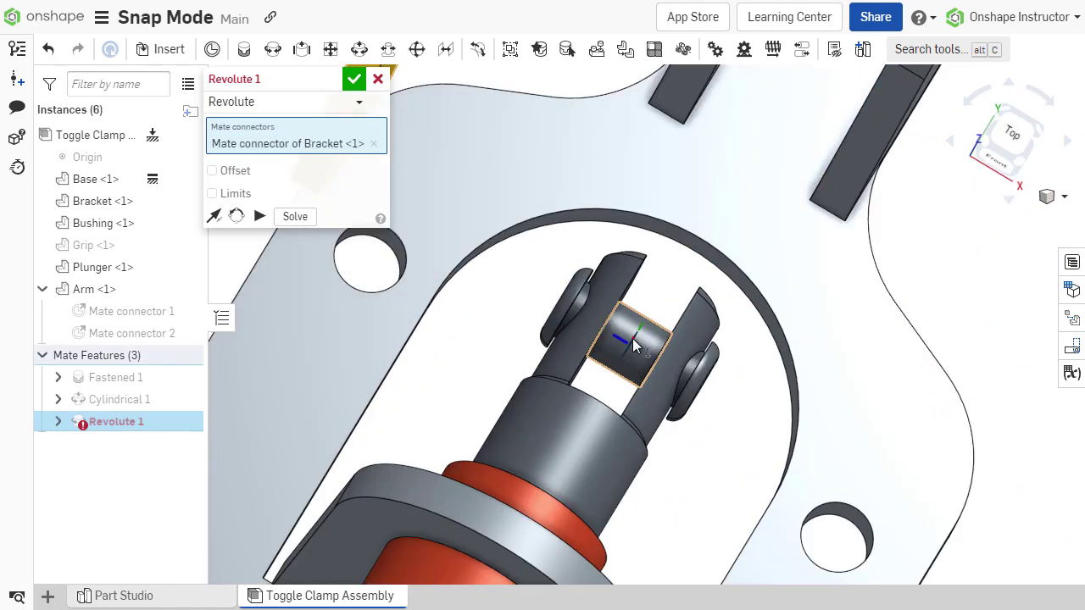
click(633, 340)
click(860, 375)
Step: Add a Revolute mate between Mate connector 2 of the arm and the pin between the base's rear lugs
scroll(865, 371, down, 5)
right_drag(879, 356, 765, 377)
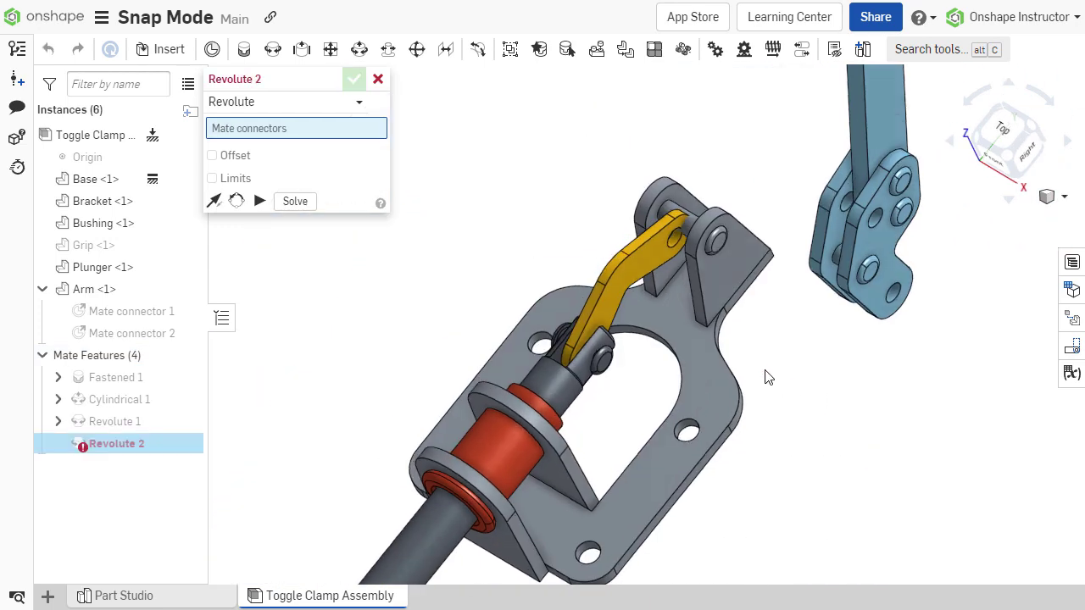
scroll(767, 377, up, 3)
click(131, 333)
scroll(604, 123, up, 3)
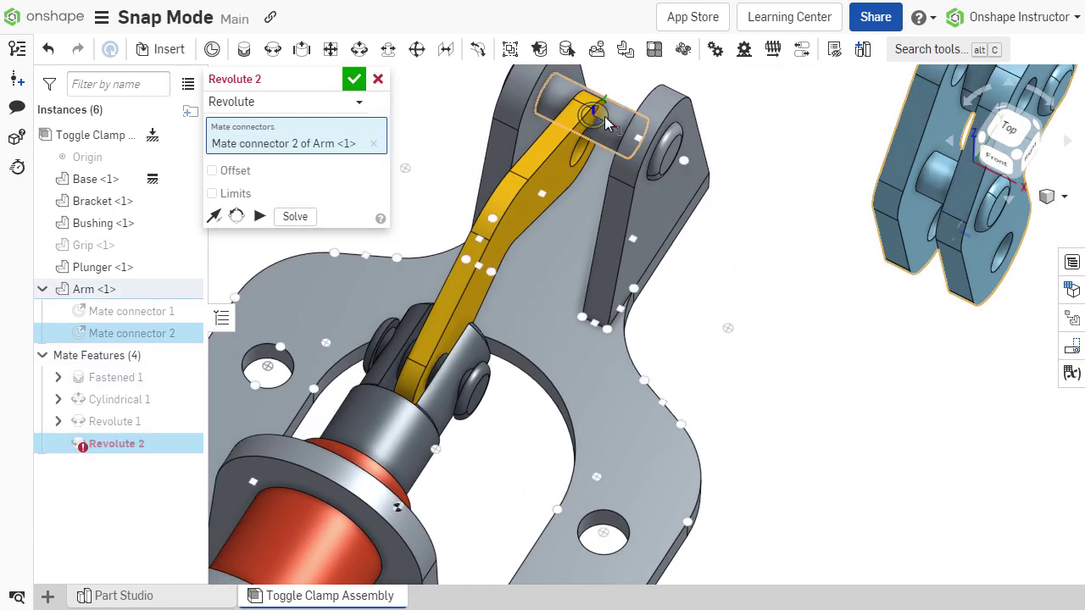
click(602, 121)
click(820, 150)
scroll(797, 414, down, 4)
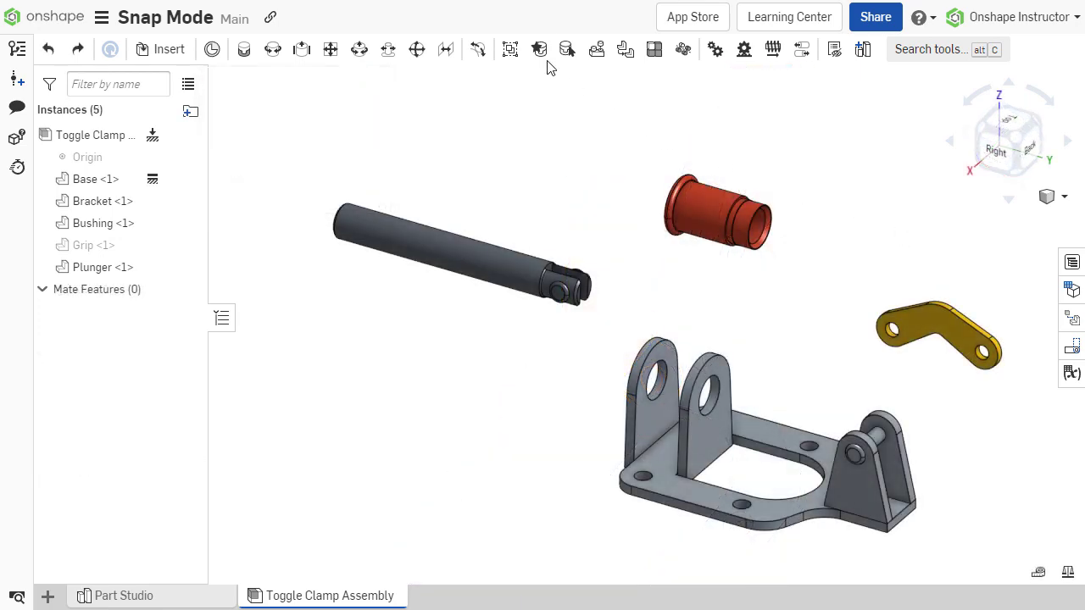
Step: Turn on Snap mode and snap the bushing onto the hole in the base's outer front lug
click(539, 49)
scroll(835, 254, up, 3)
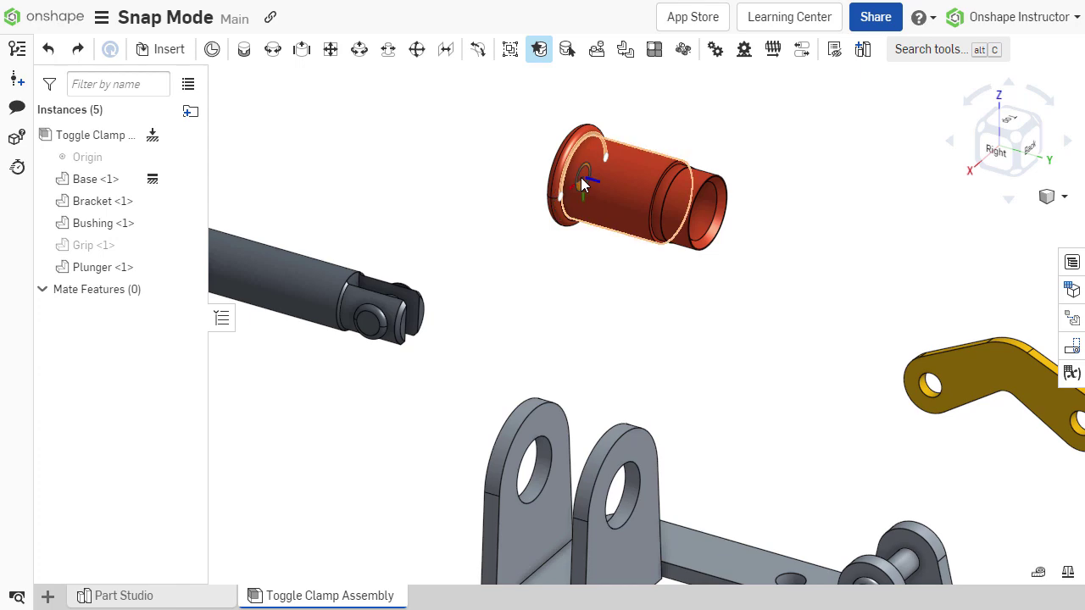
drag(582, 185, 542, 429)
right_drag(562, 359, 640, 151)
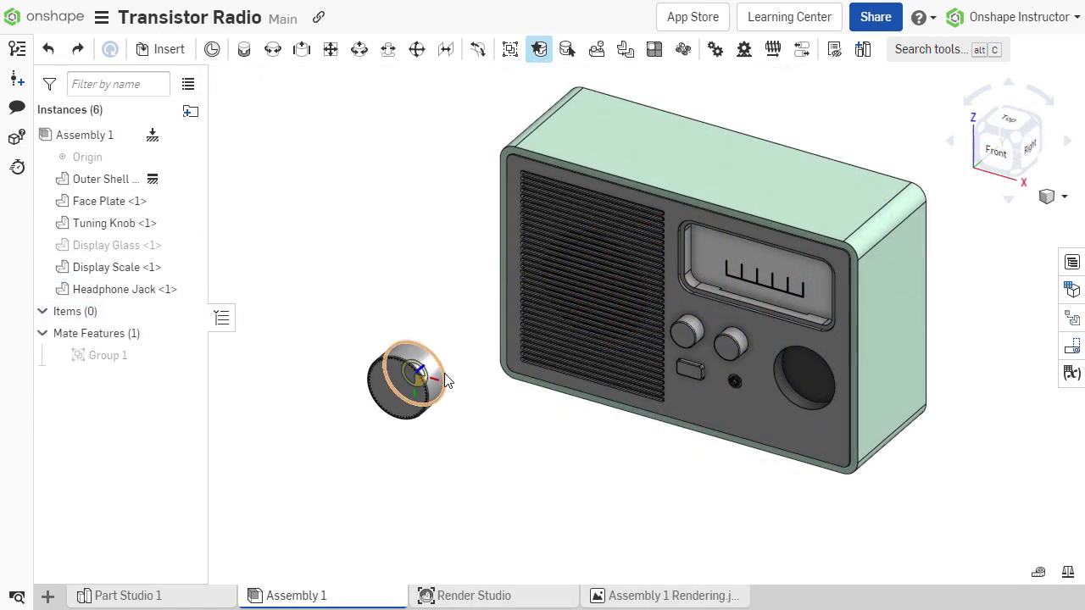
Step: In the Transistor Radio assembly, snap the tuning knob into the face plate's round recess with a Revolute mate
drag(444, 373, 797, 384)
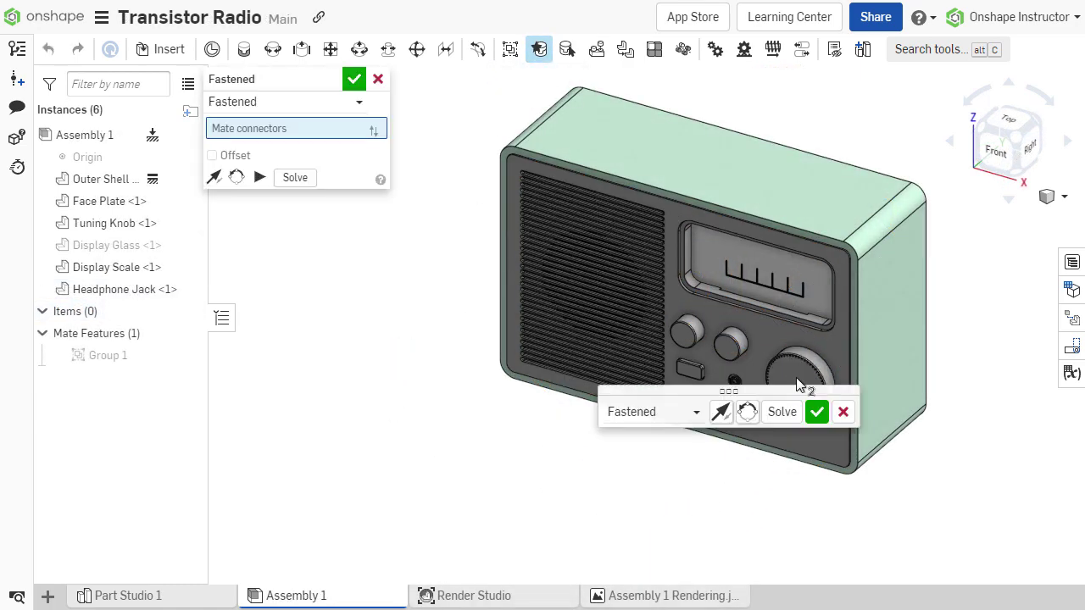
click(652, 412)
click(635, 483)
click(817, 412)
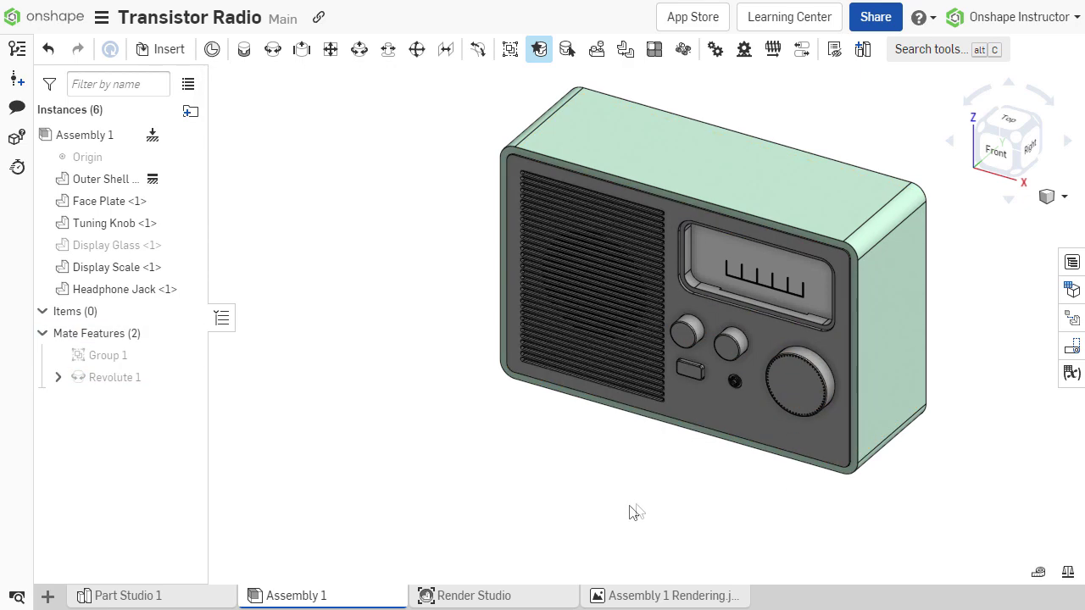
Step: Insert the Tuning Indicator part and snap it to the face plate at the lower edge of the display window
click(178, 54)
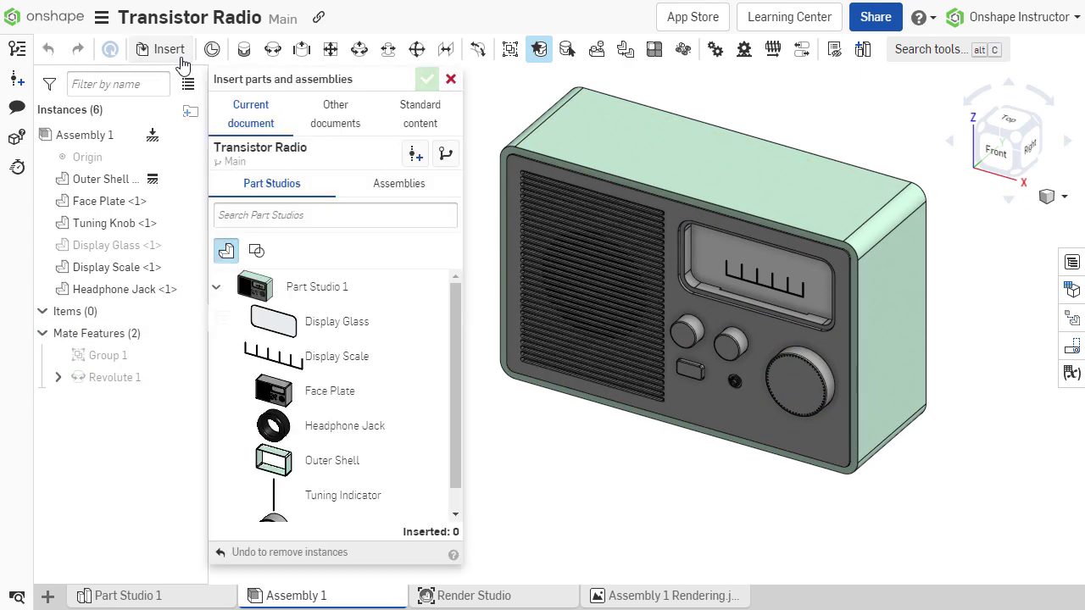
click(382, 495)
scroll(738, 288, up, 10)
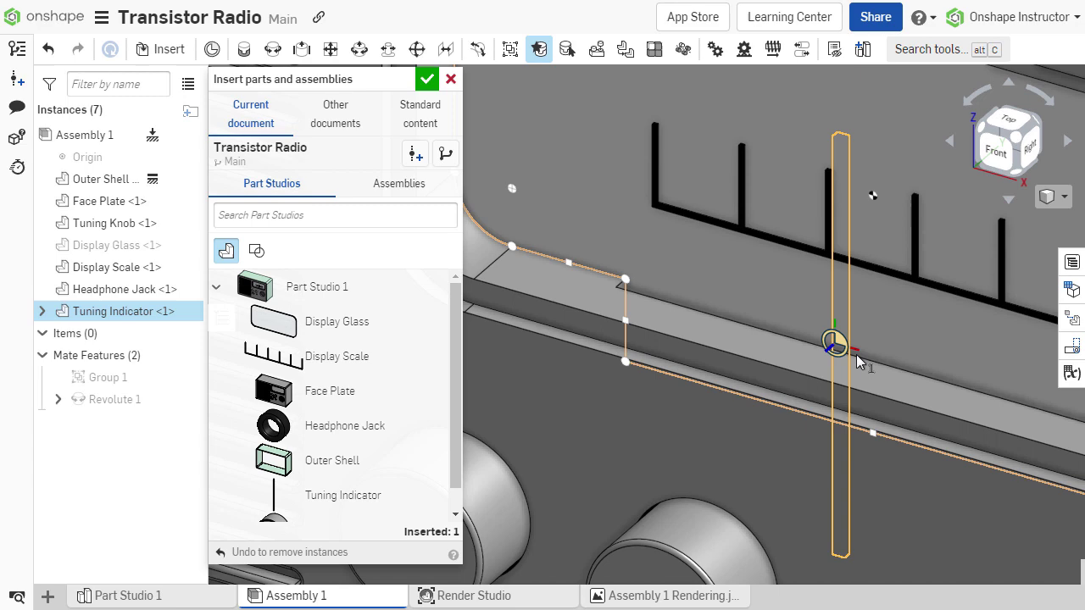
click(870, 361)
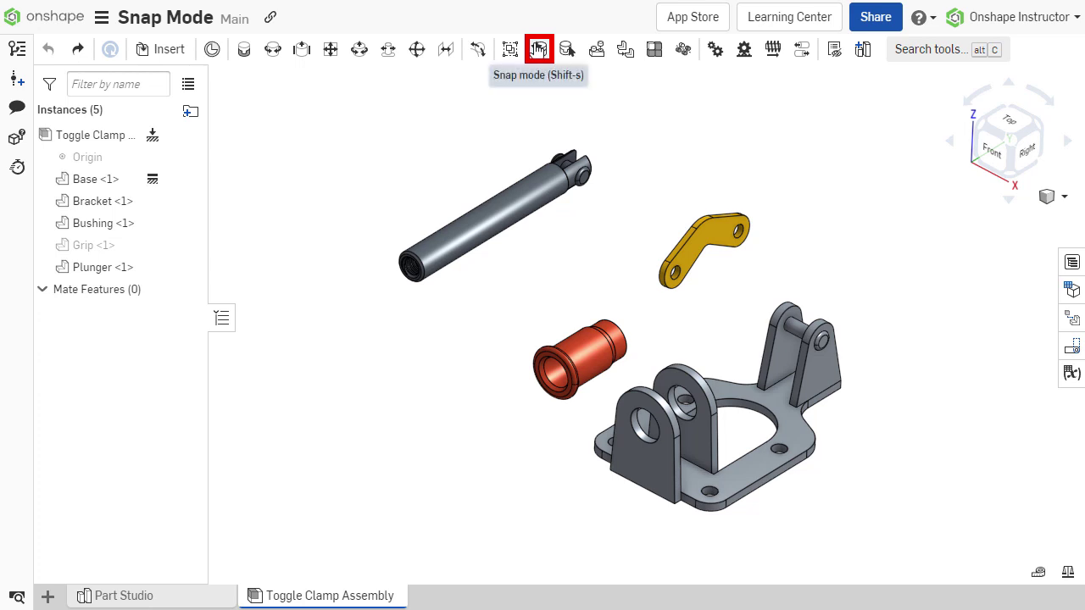
Step: In the Toggle Clamp assembly, turn on Snap mode and snap the underside of the bushing's flange to the base's front hole with a Fastened mate
click(539, 48)
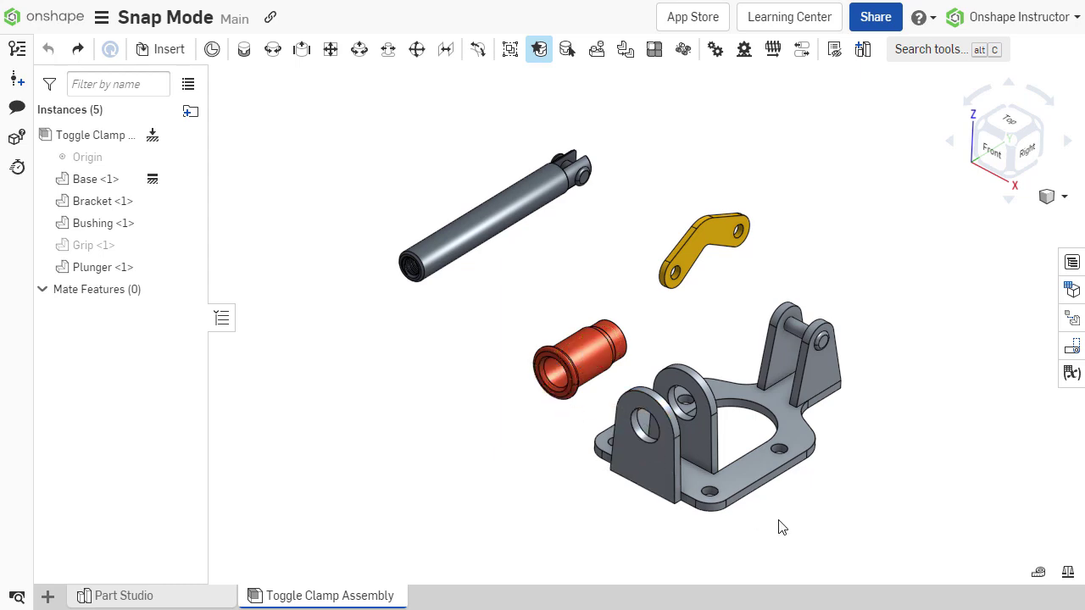
right_drag(782, 527, 652, 413)
scroll(652, 356, up, 5)
scroll(661, 269, up, 5)
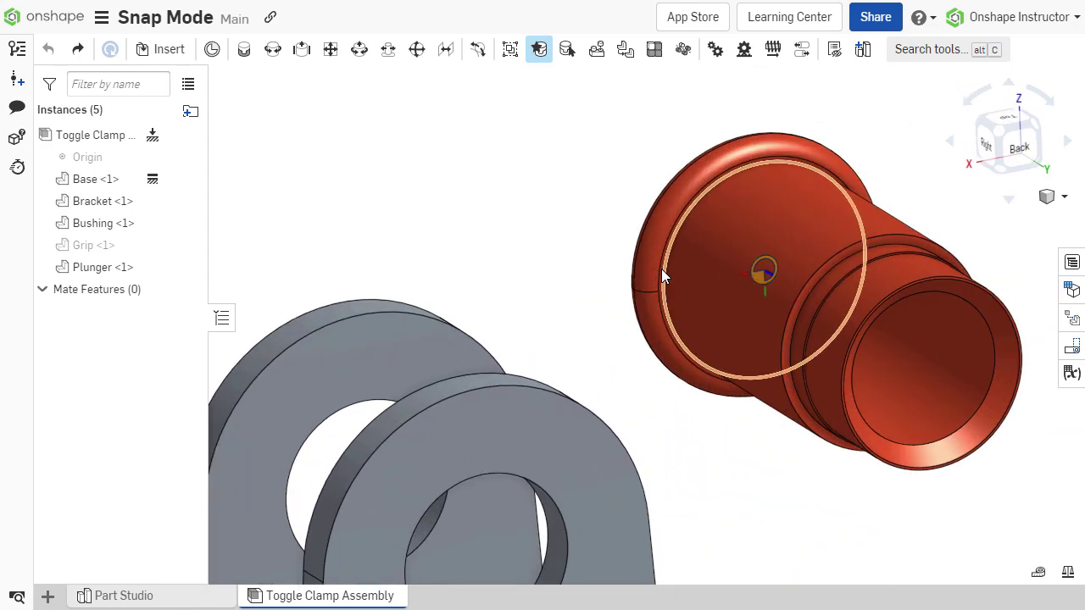
scroll(676, 266, up, 6)
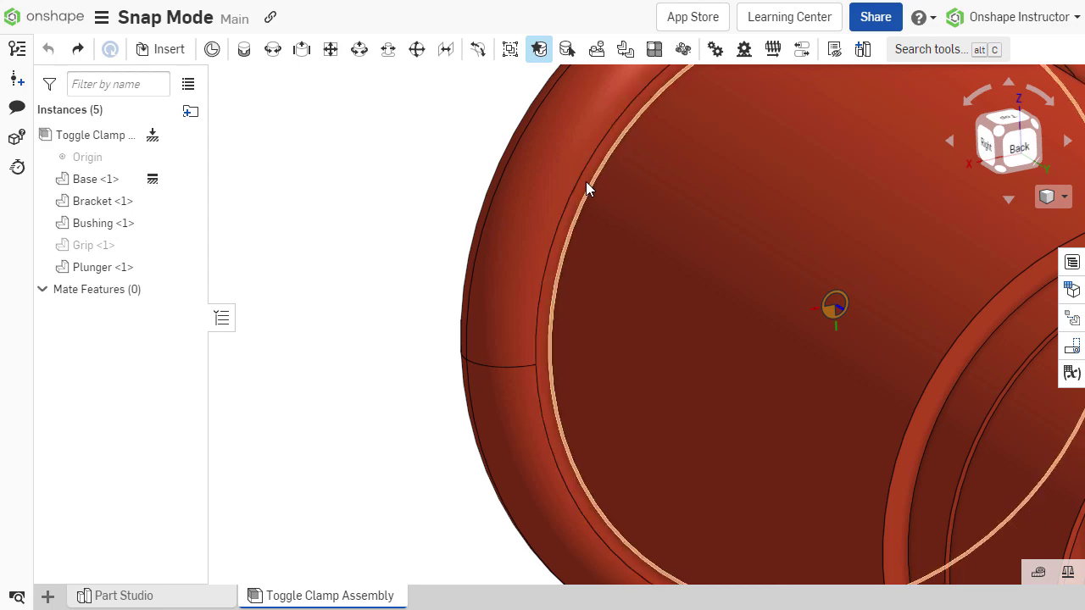
right_drag(585, 179, 629, 328)
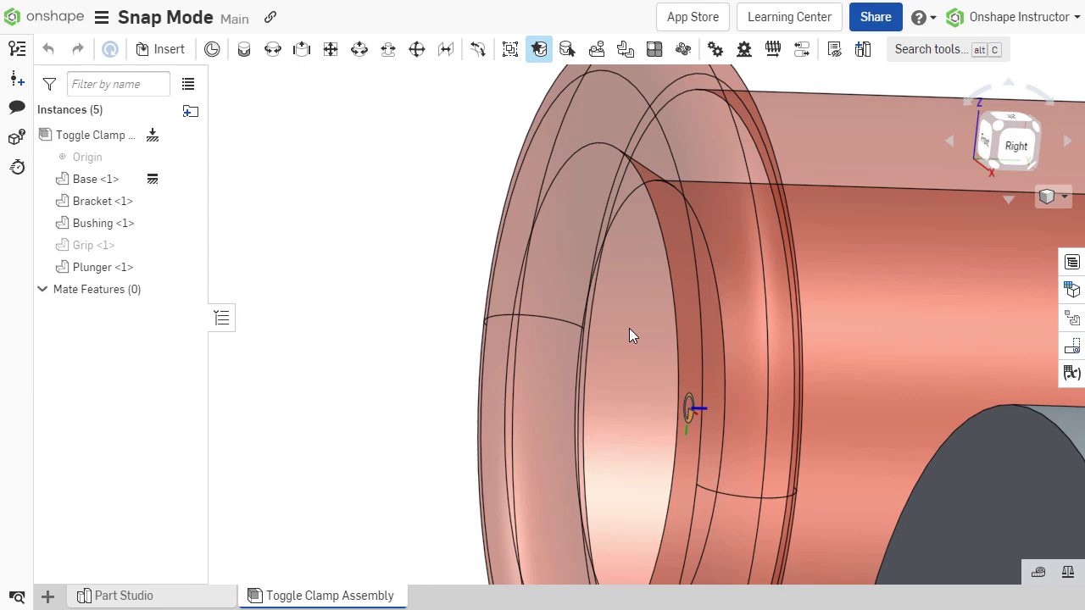
scroll(629, 328, down, 3)
middle_drag(629, 328, 534, 194)
scroll(556, 244, down, 2)
drag(535, 188, 634, 364)
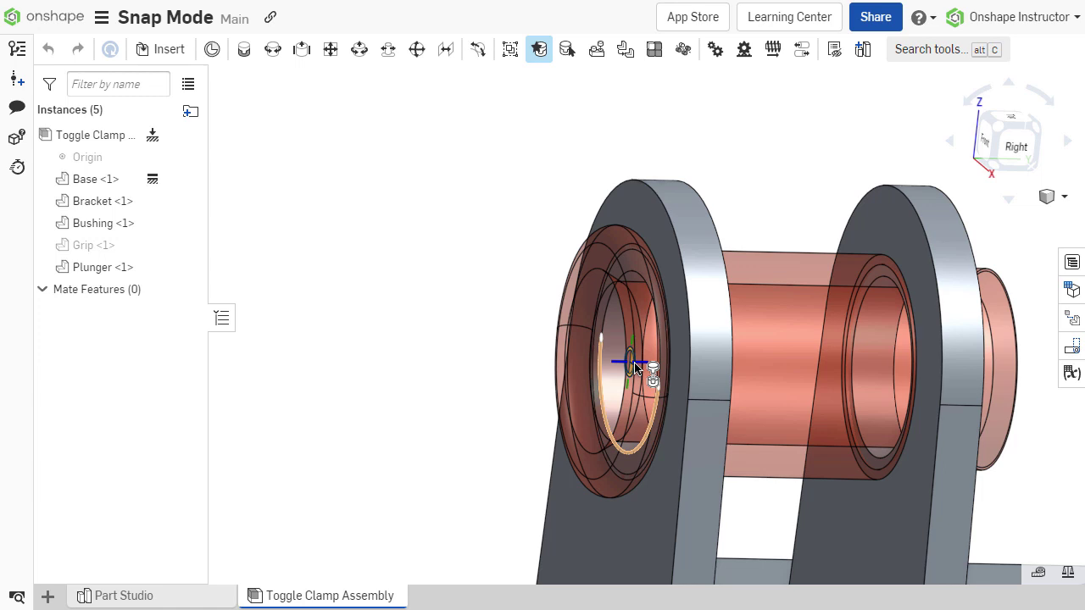
click(634, 367)
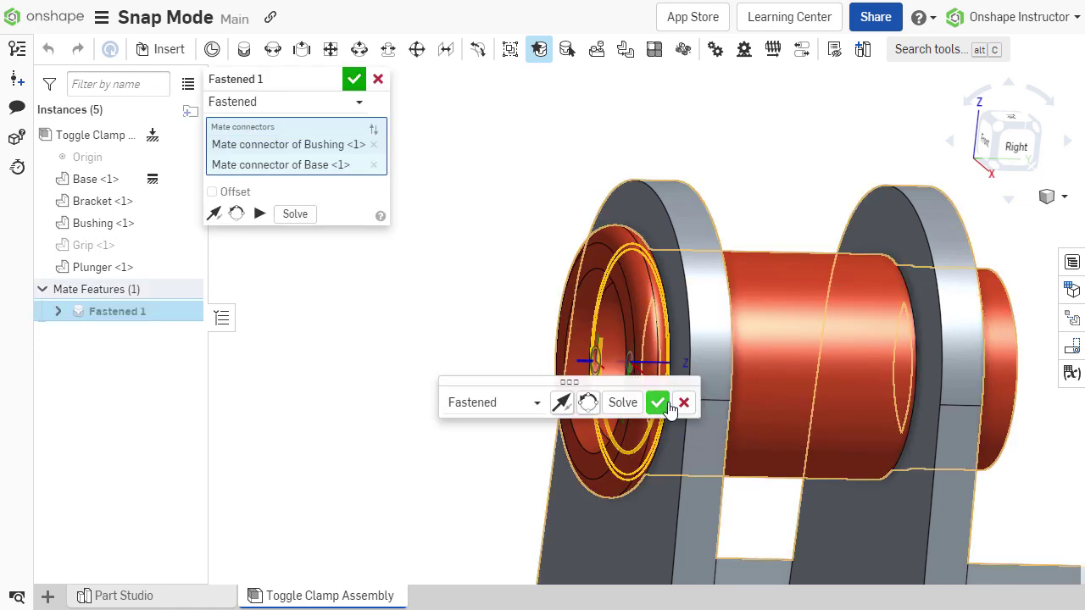
click(660, 404)
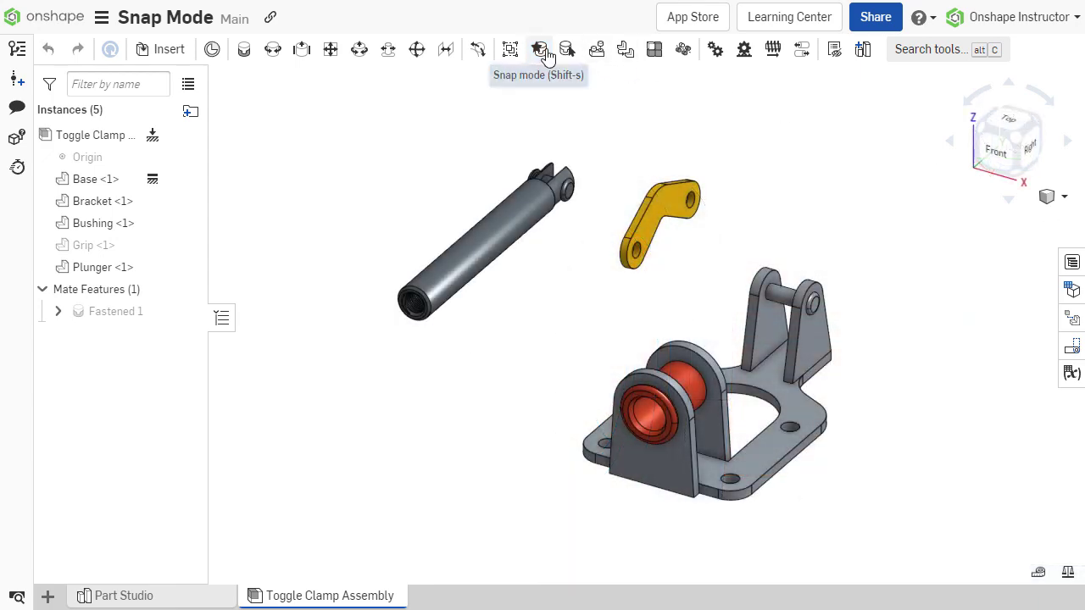
Step: Turn on Snap mode and snap the plunger's cylindrical body into the bushing's bore with a Cylindrical mate
click(540, 50)
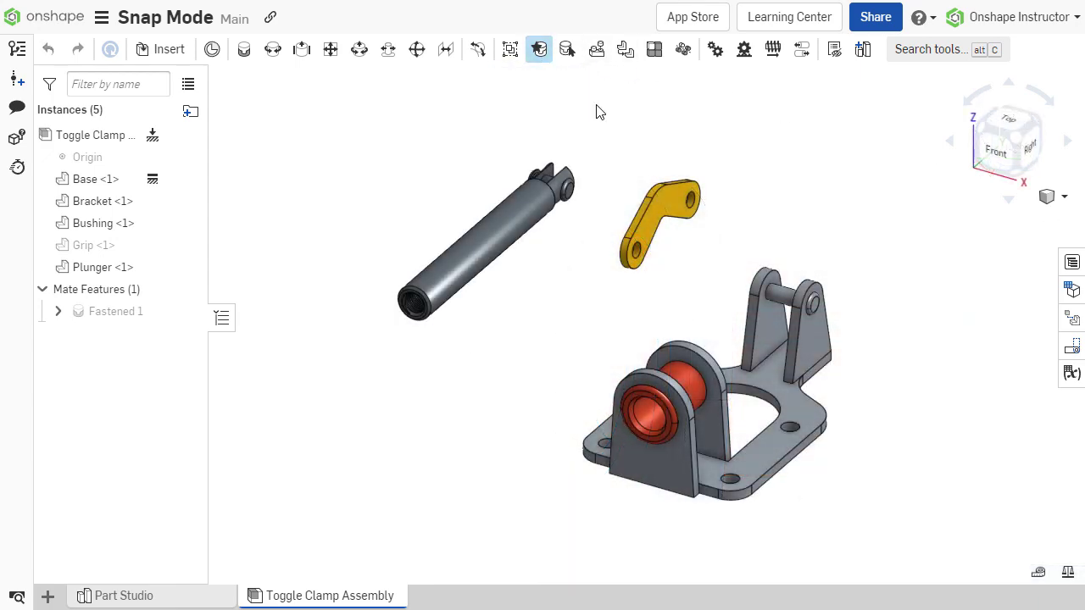
click(477, 252)
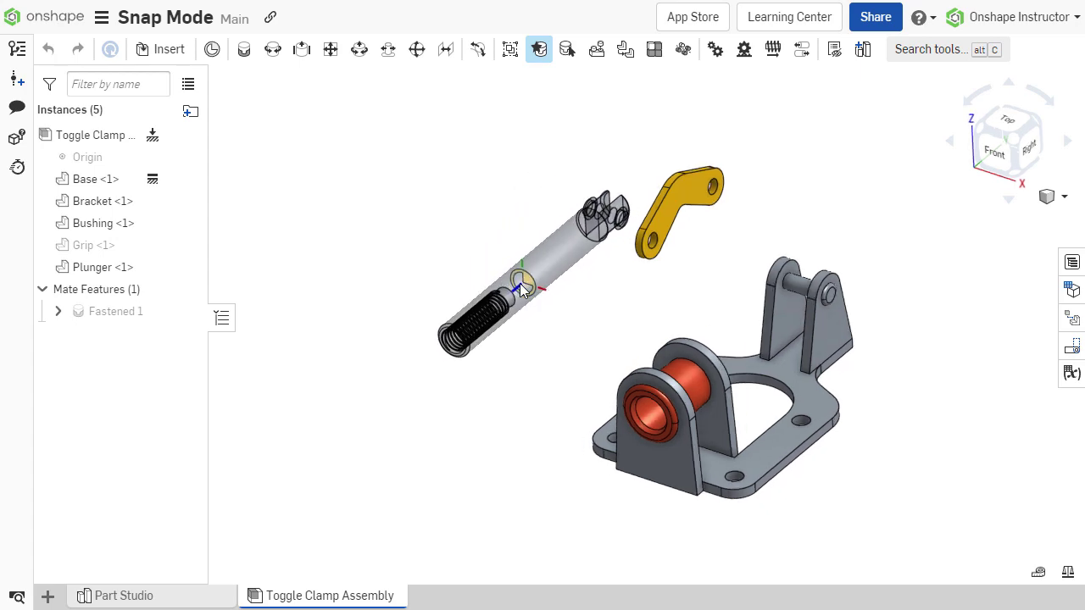
mouse_move(520, 283)
right_down()
mouse_move(480, 303)
mouse_move(525, 294)
right_up()
scroll(526, 294, down, 2)
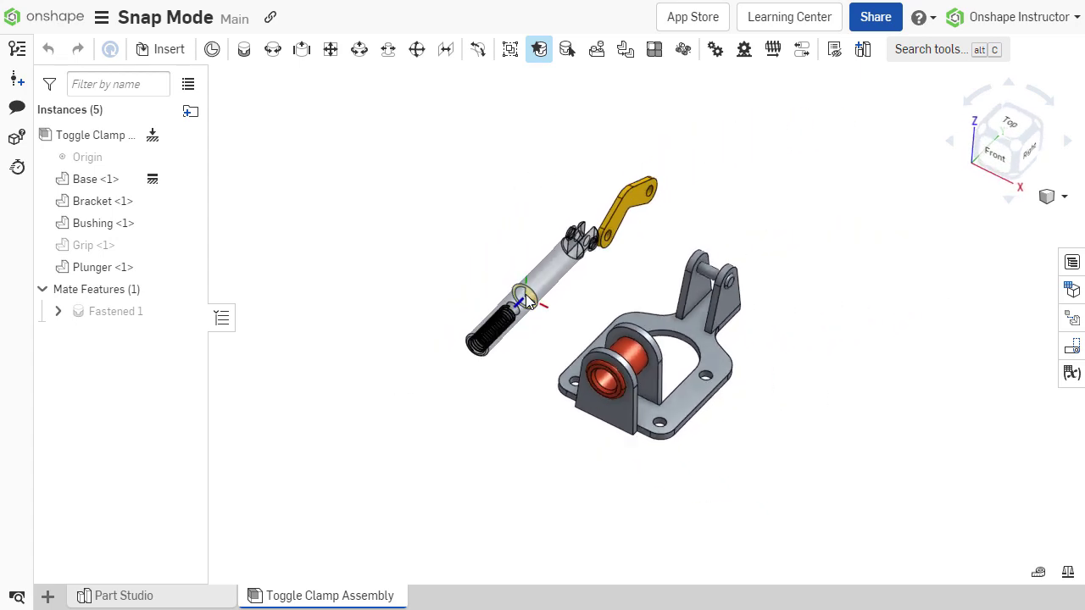
scroll(612, 360, up, 5)
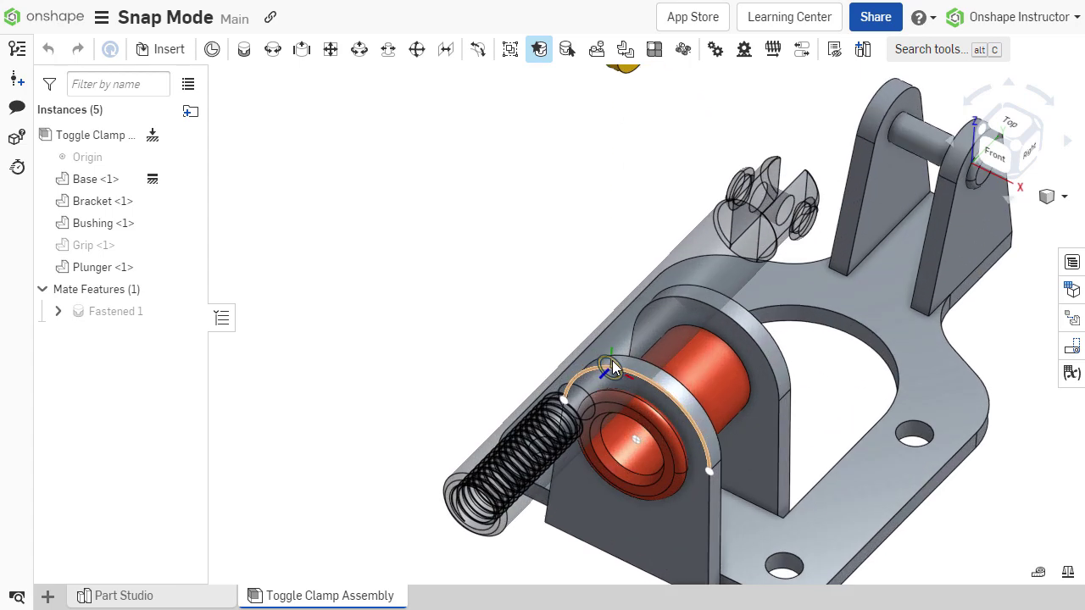
click(558, 317)
mouse_move(558, 317)
right_down()
mouse_move(555, 285)
mouse_move(551, 297)
right_up()
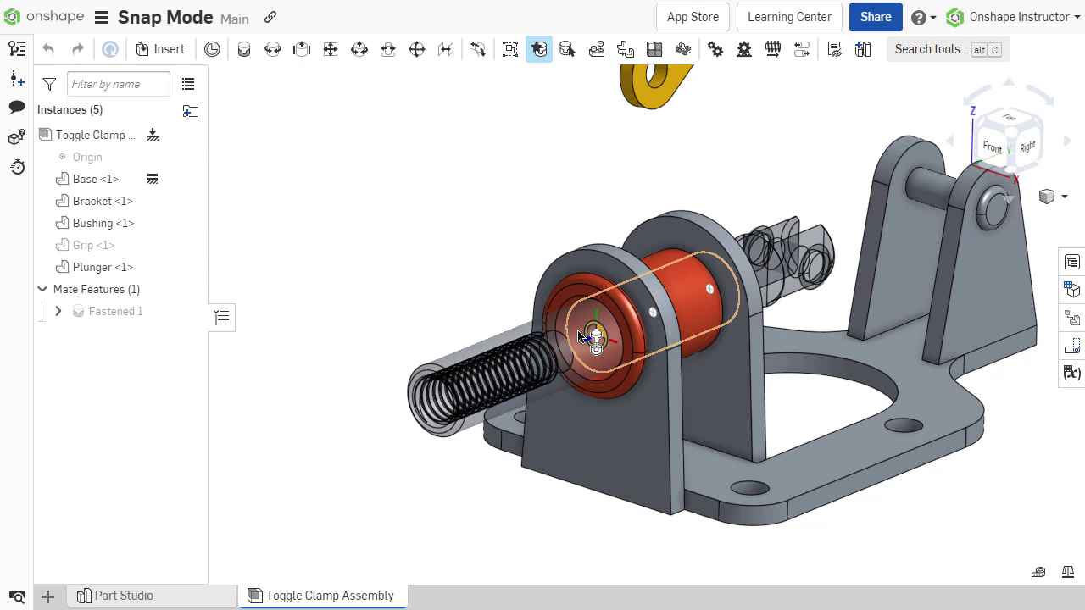
click(591, 333)
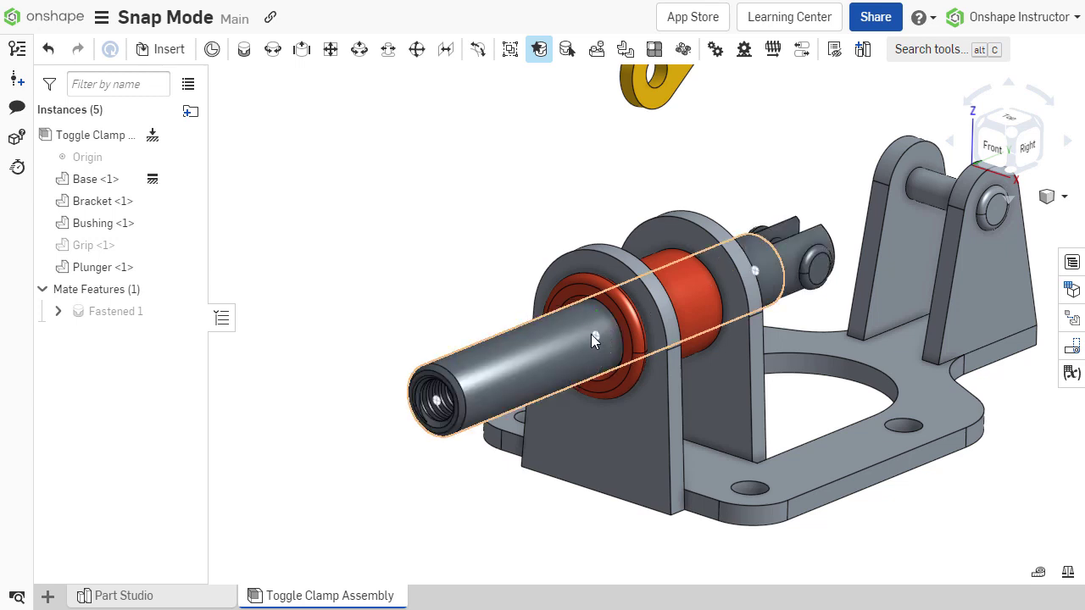
click(441, 369)
click(442, 416)
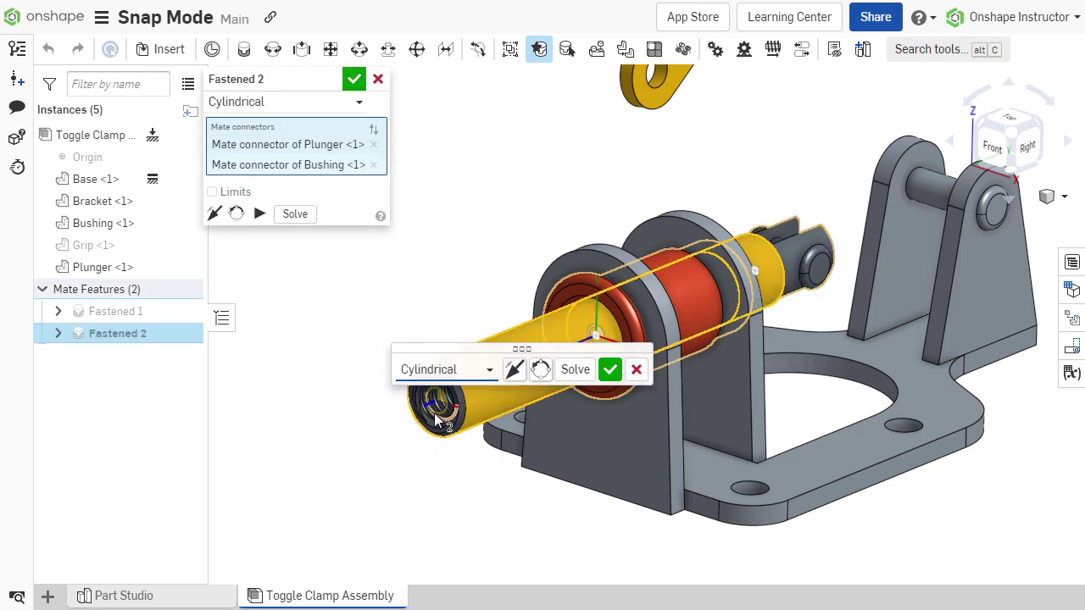
click(609, 370)
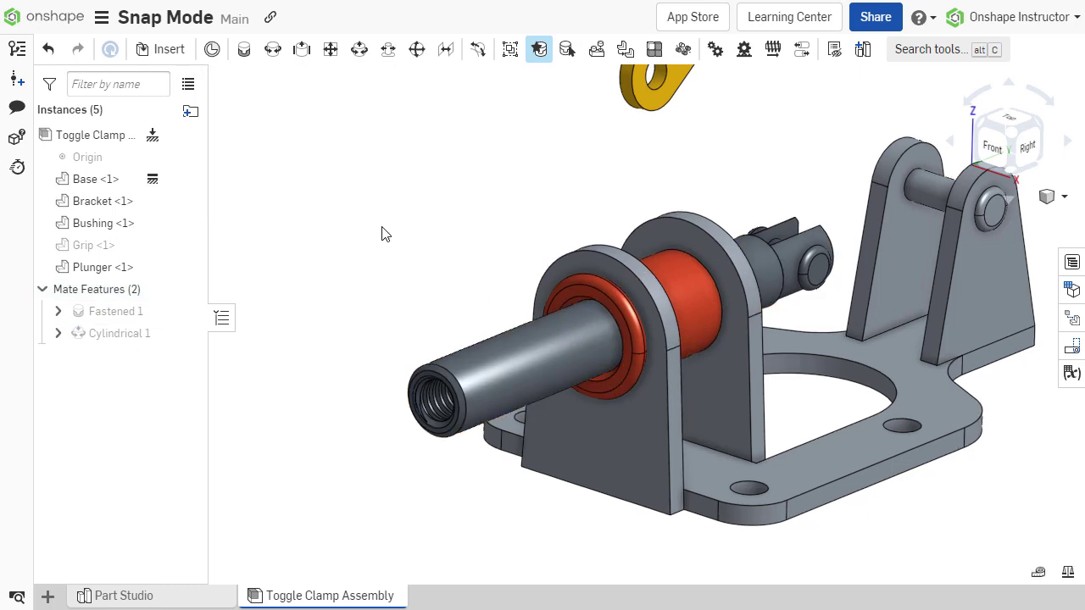
Step: Snap the center of the bracket's end hole onto the pin in the plunger's fork, flipping and rotating its alignment as needed
key(f)
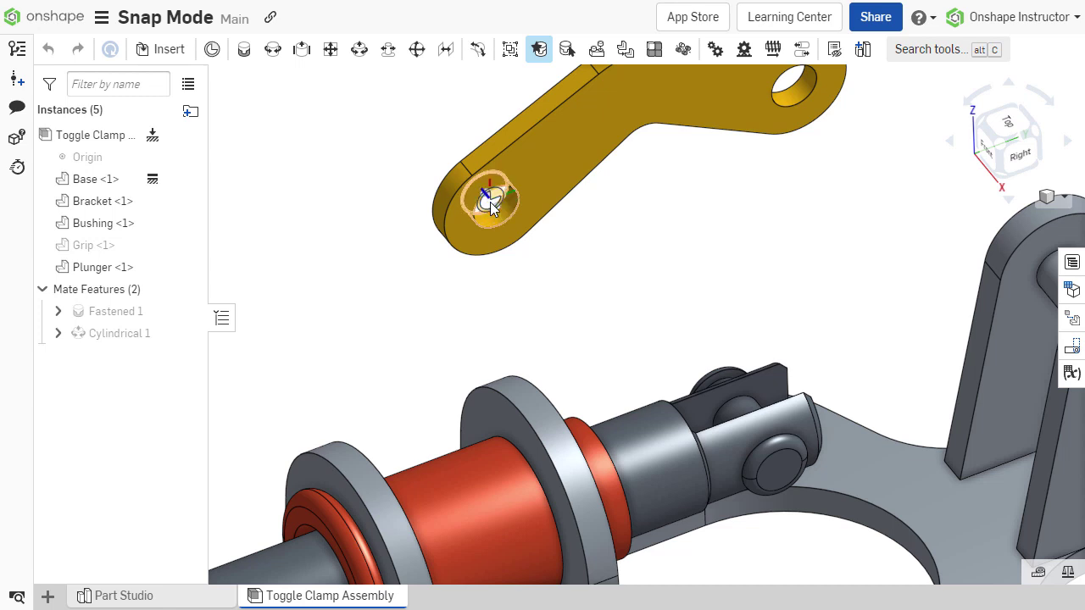
key(shift)
click(492, 198)
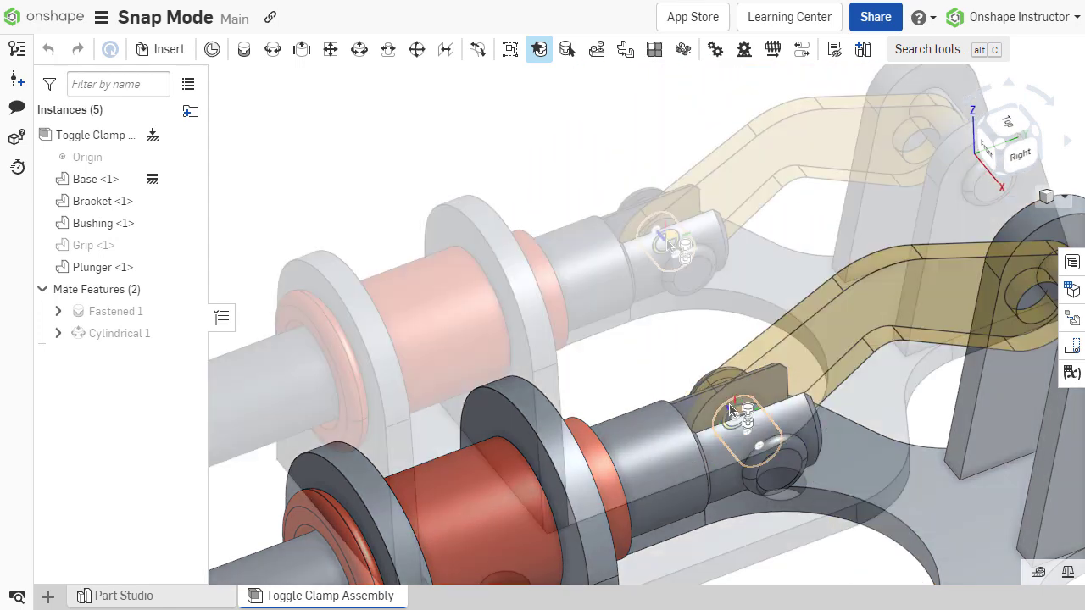
click(669, 245)
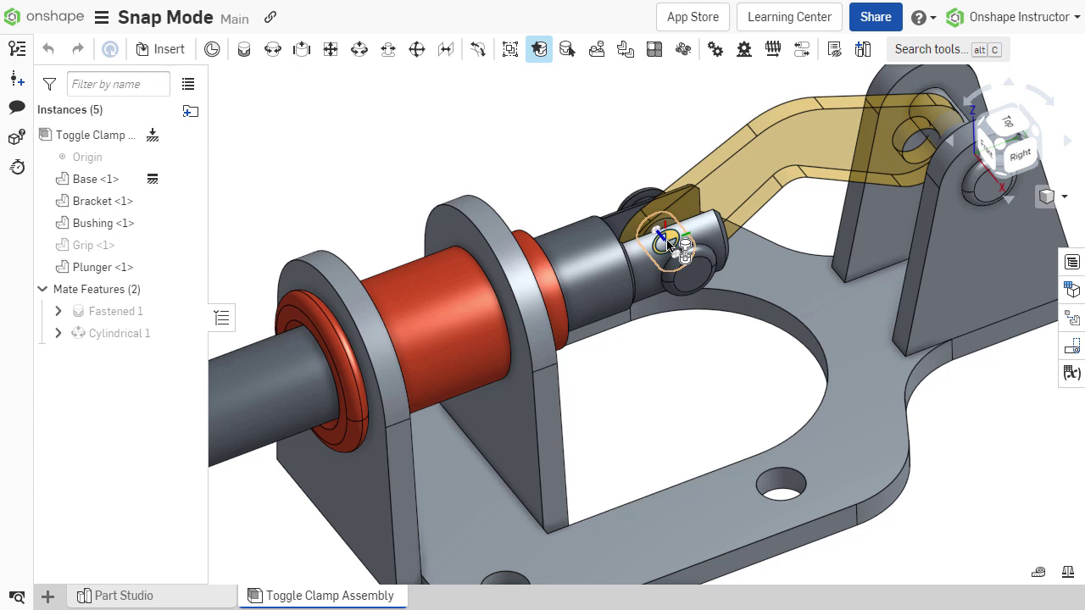
key(a)
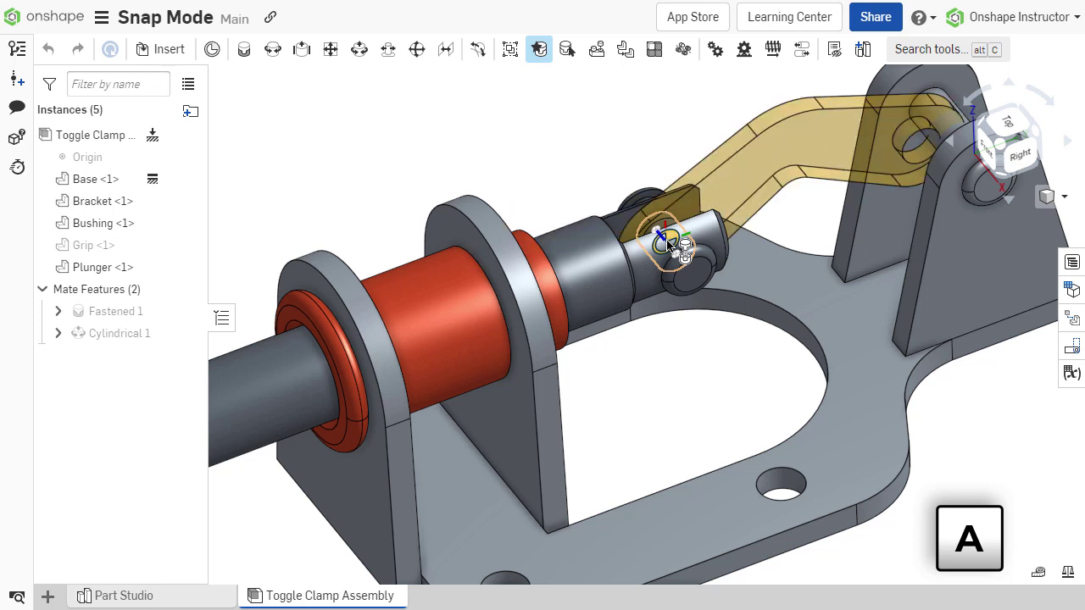
key(q)
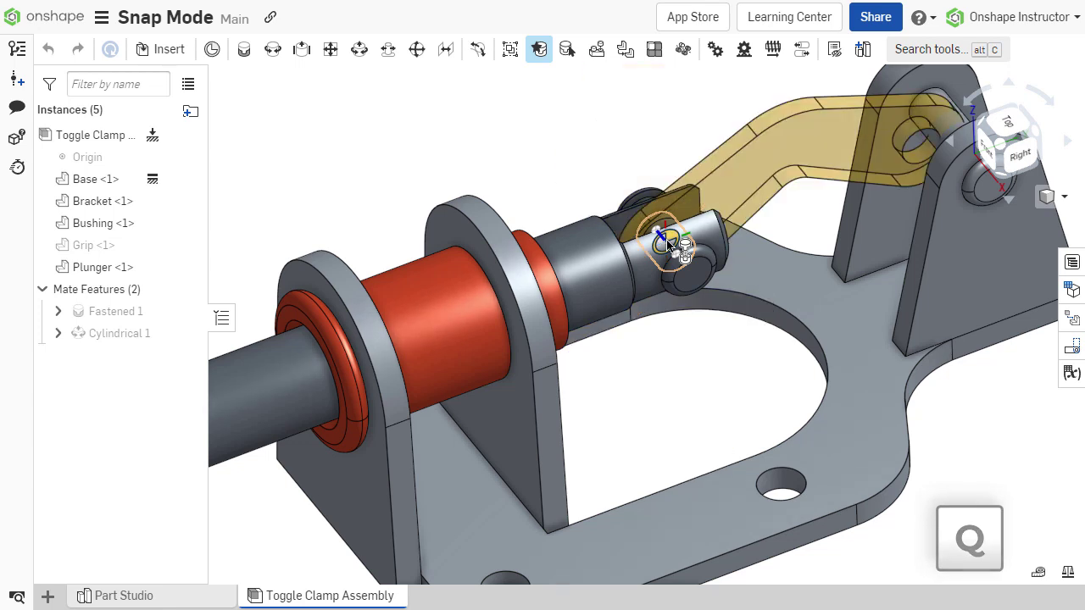
click(669, 244)
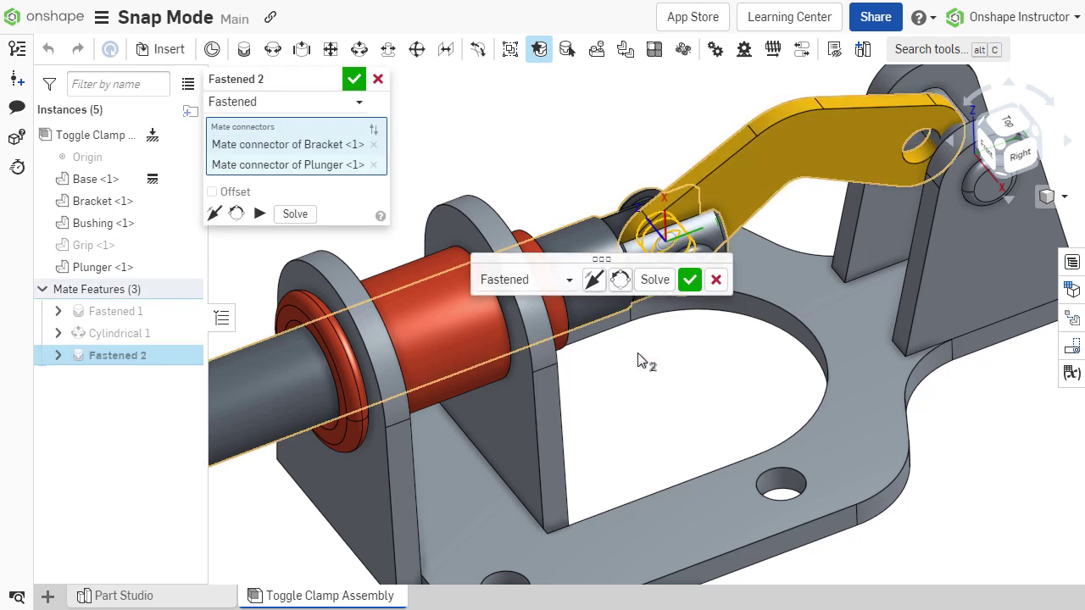
Step: Make the mate between the bracket and the plunger a Revolute mate
click(568, 281)
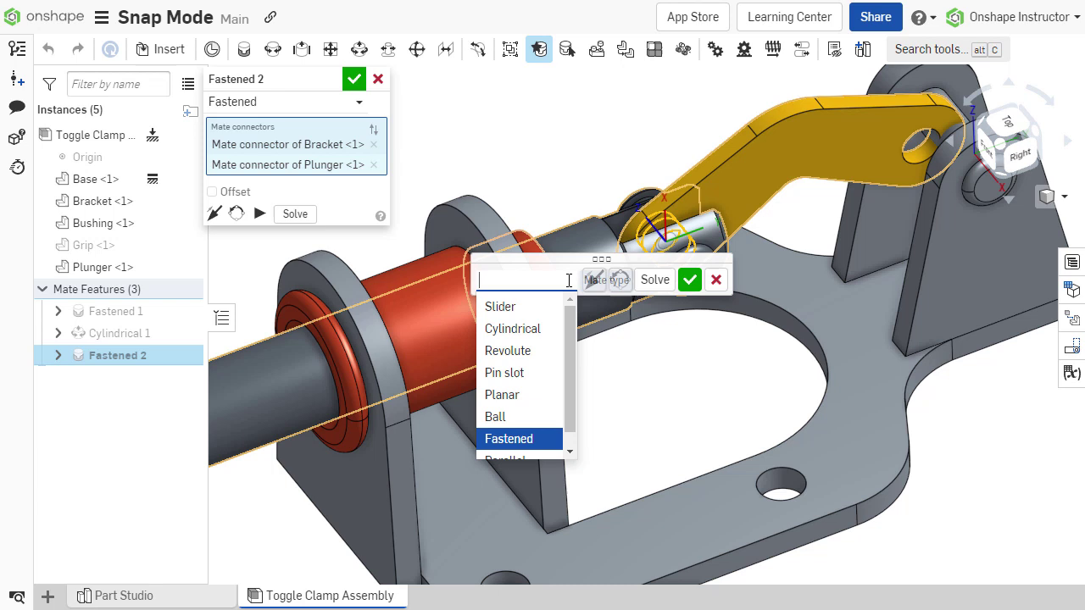
click(508, 351)
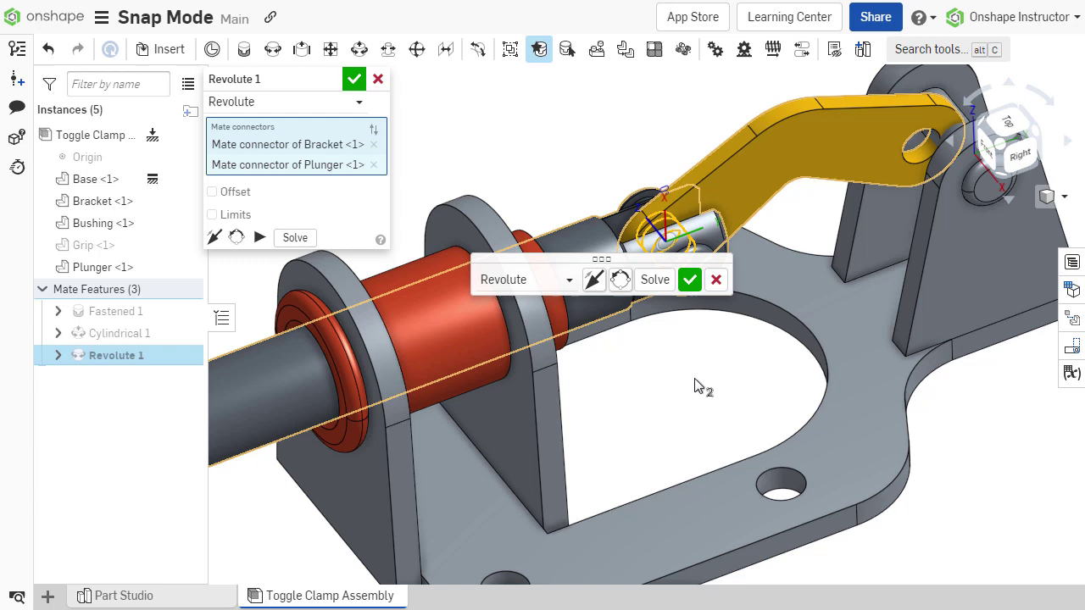
click(686, 283)
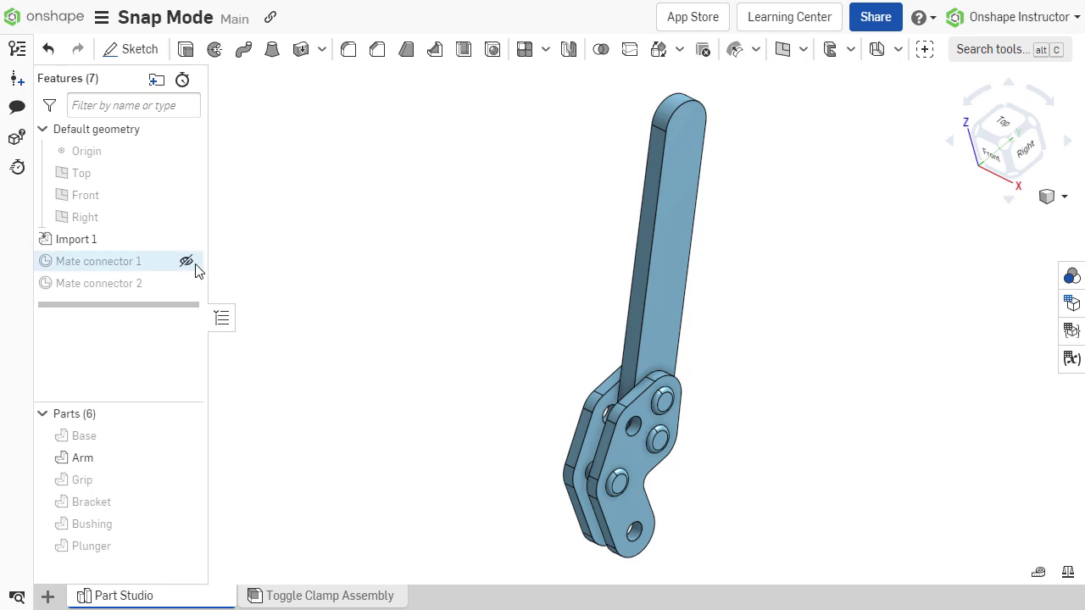
Step: In the Part Studio, show Mate connector 1 and Mate connector 2 on the Arm
click(187, 262)
click(187, 285)
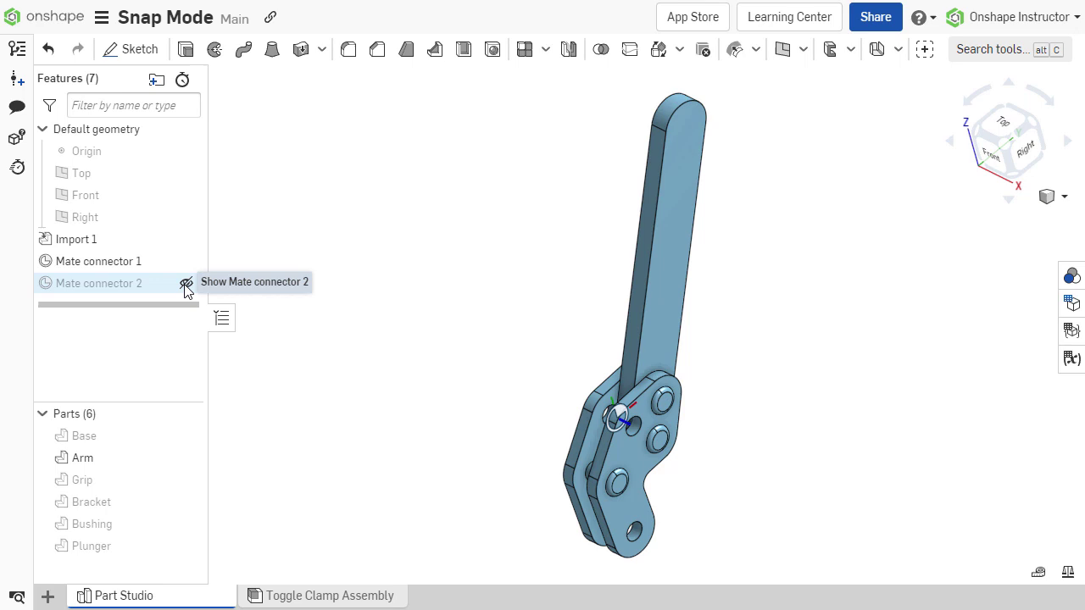
click(187, 285)
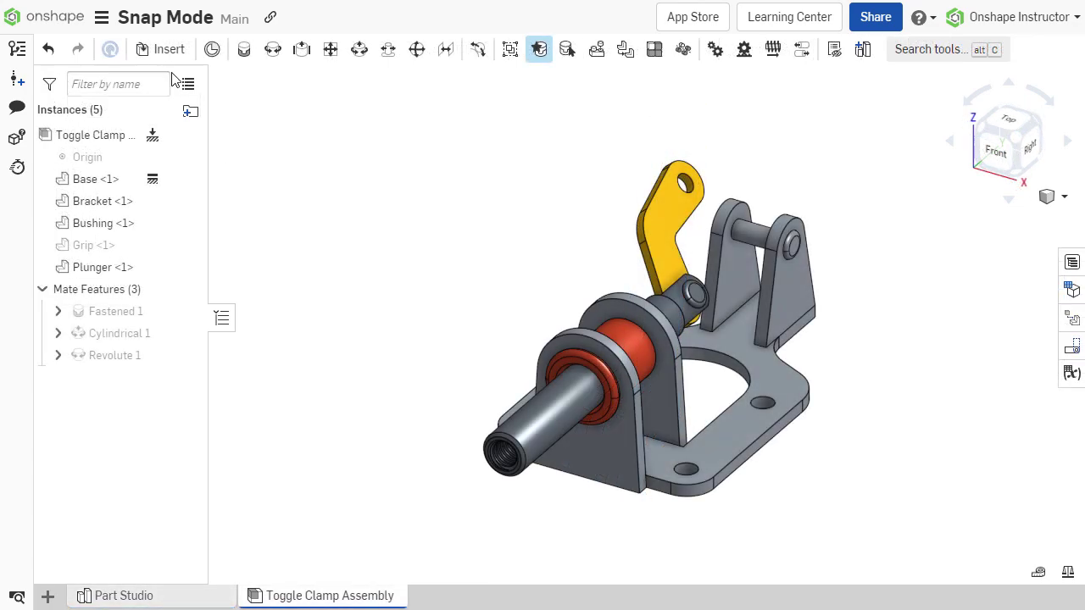
Step: In the Toggle Clamp Assembly, insert the Arm and snap its lower mate connector to the base's rear pin, flipped so the handle points forward
click(163, 49)
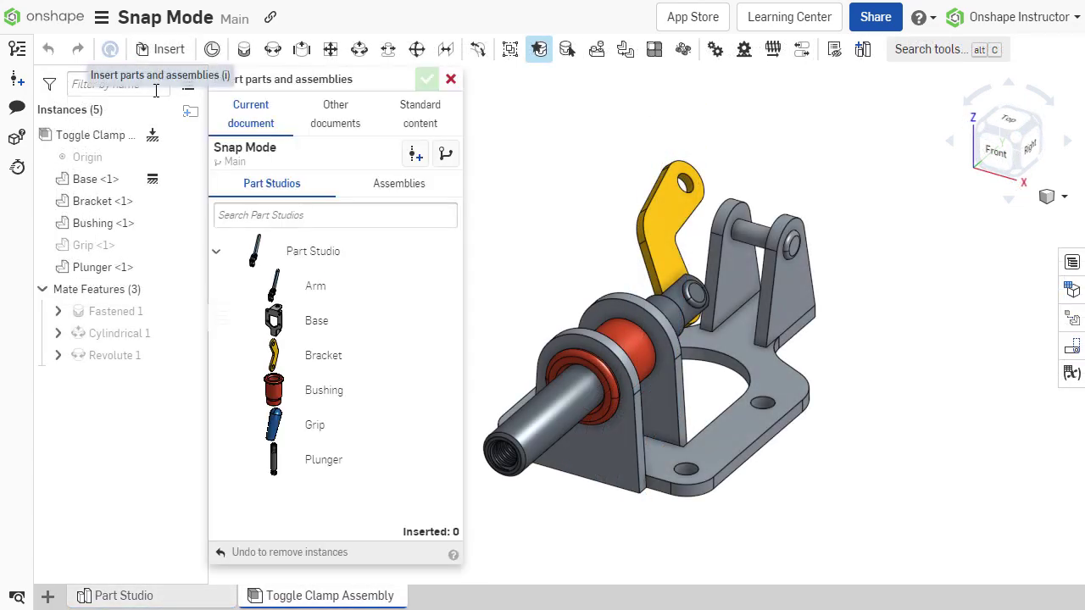
click(338, 293)
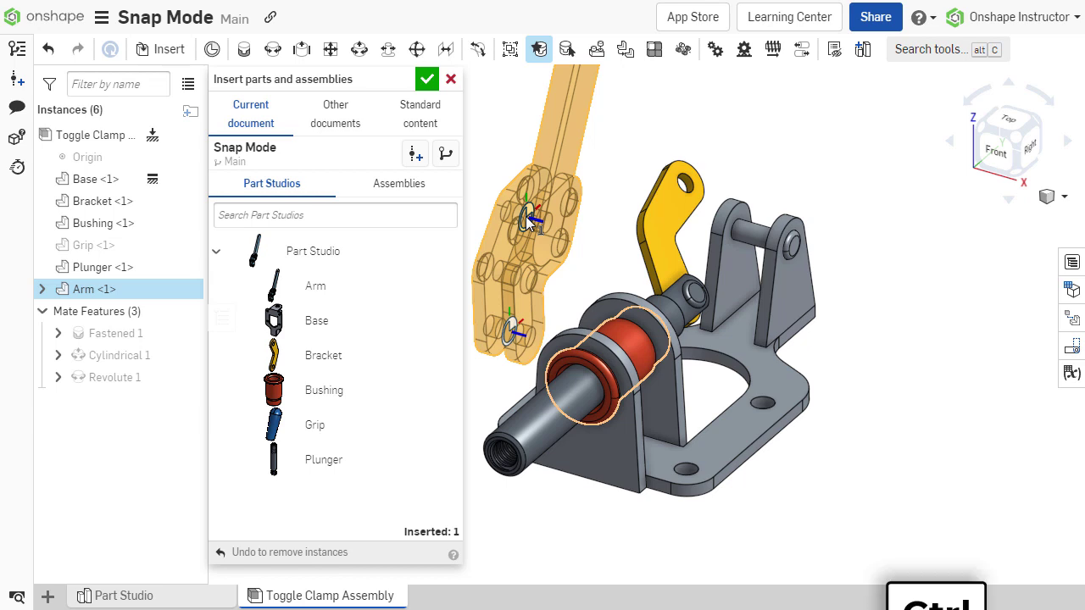
key(ctrl)
key(ctrl)
key(ctrl)
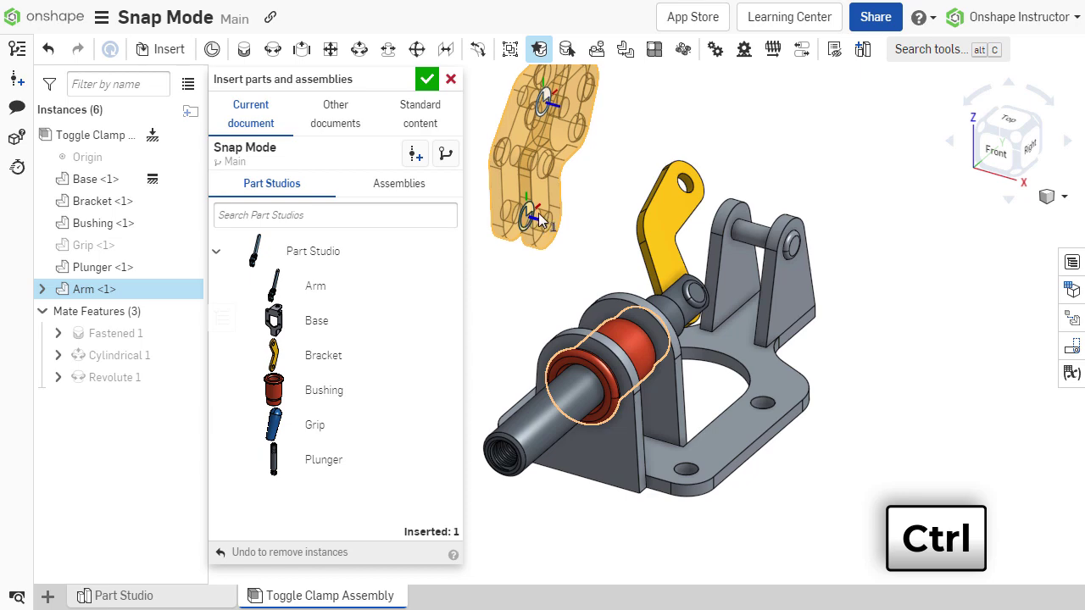
scroll(798, 205, up, 3)
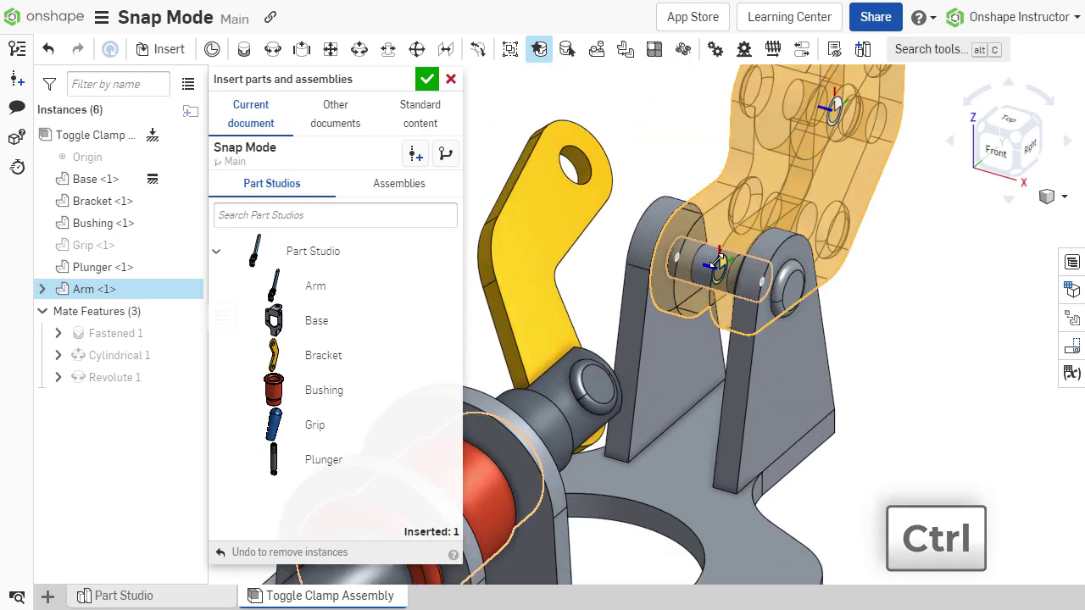
key(a)
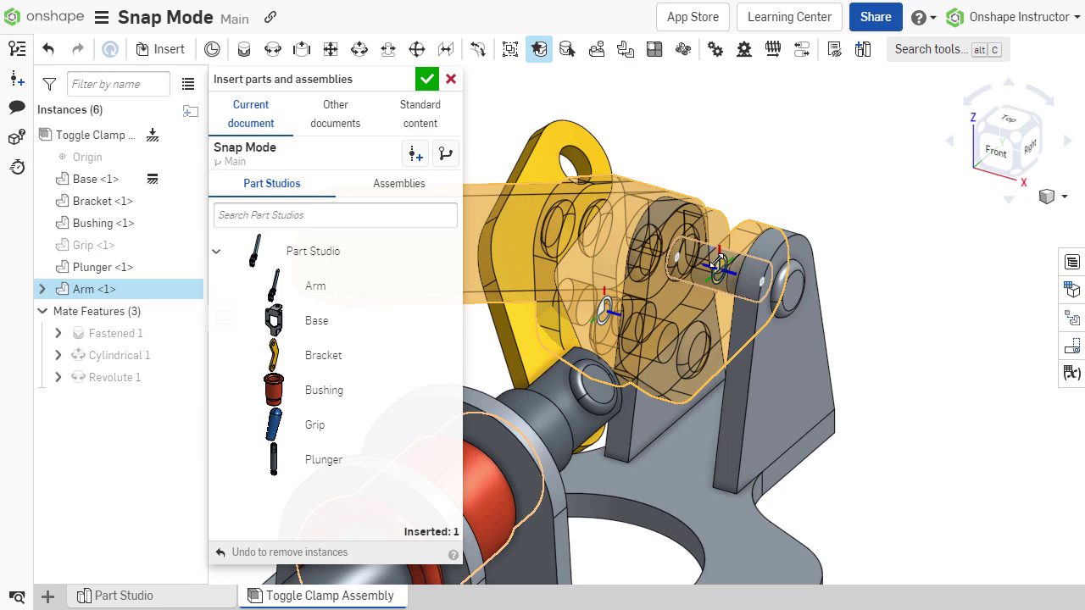
click(716, 265)
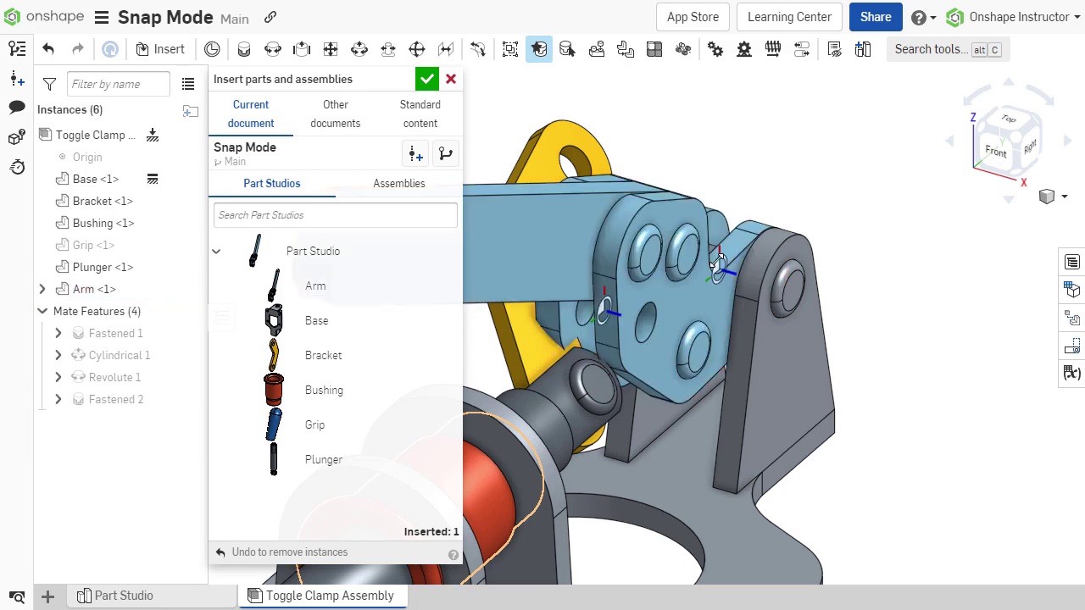
click(427, 78)
Step: Change the Fastened mate between the arm and the base to Revolute
key(f)
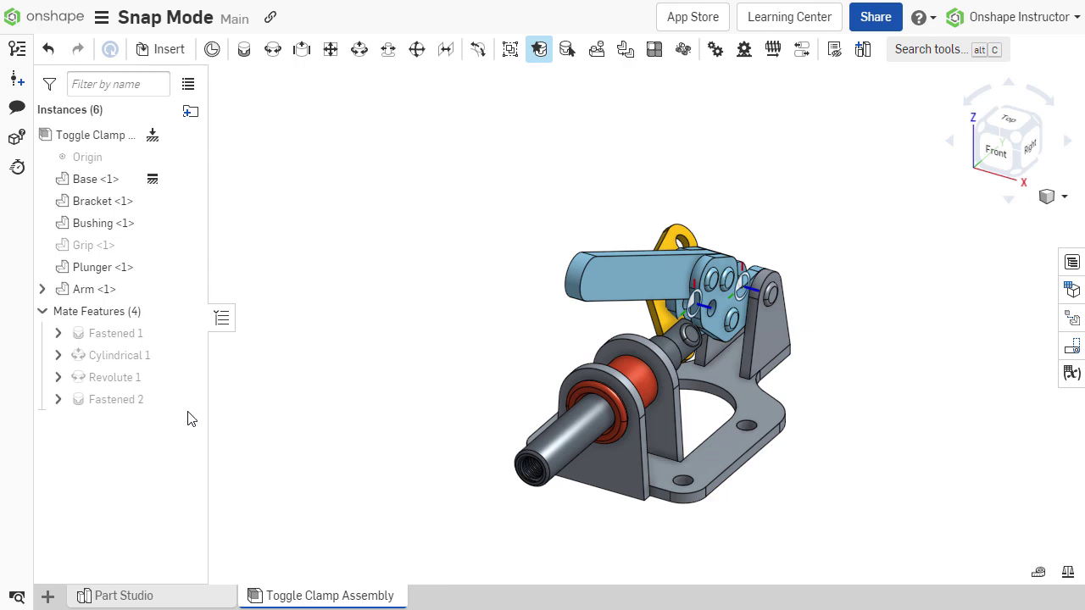
right_click(140, 403)
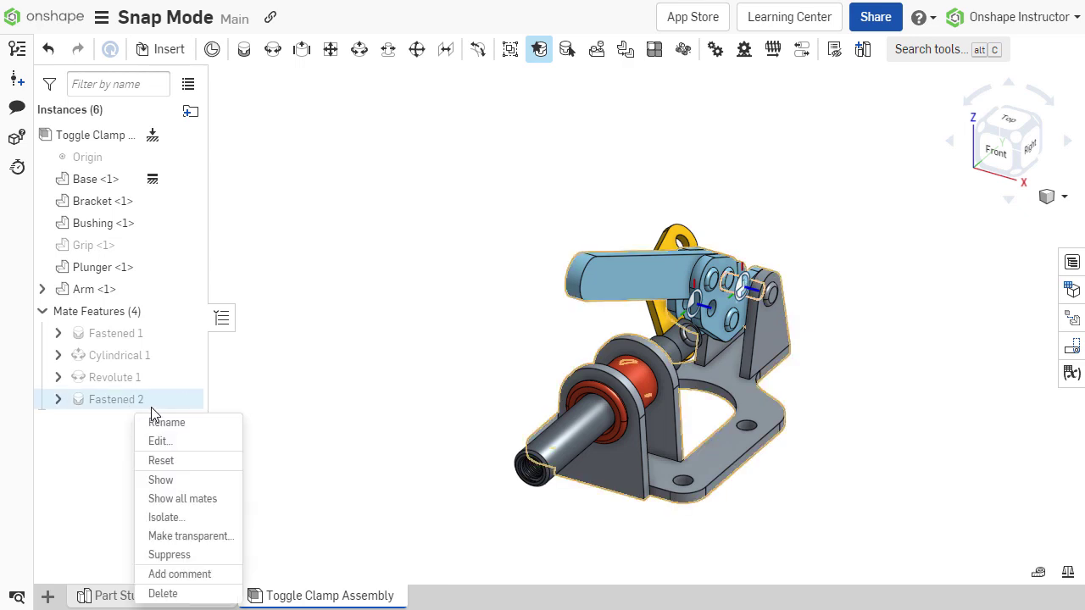
click(178, 441)
click(356, 102)
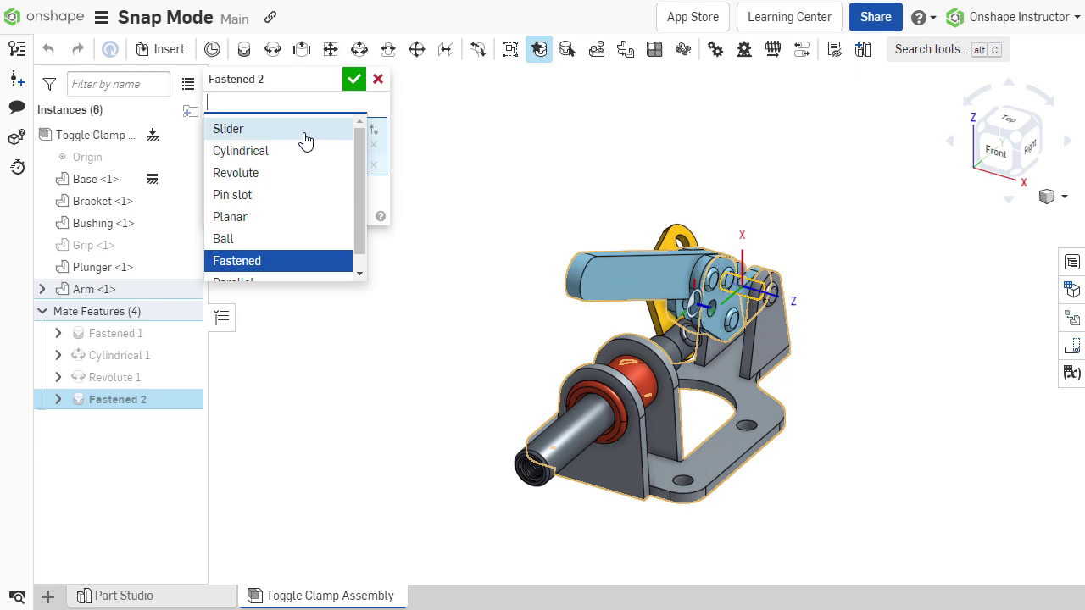
click(255, 173)
click(355, 79)
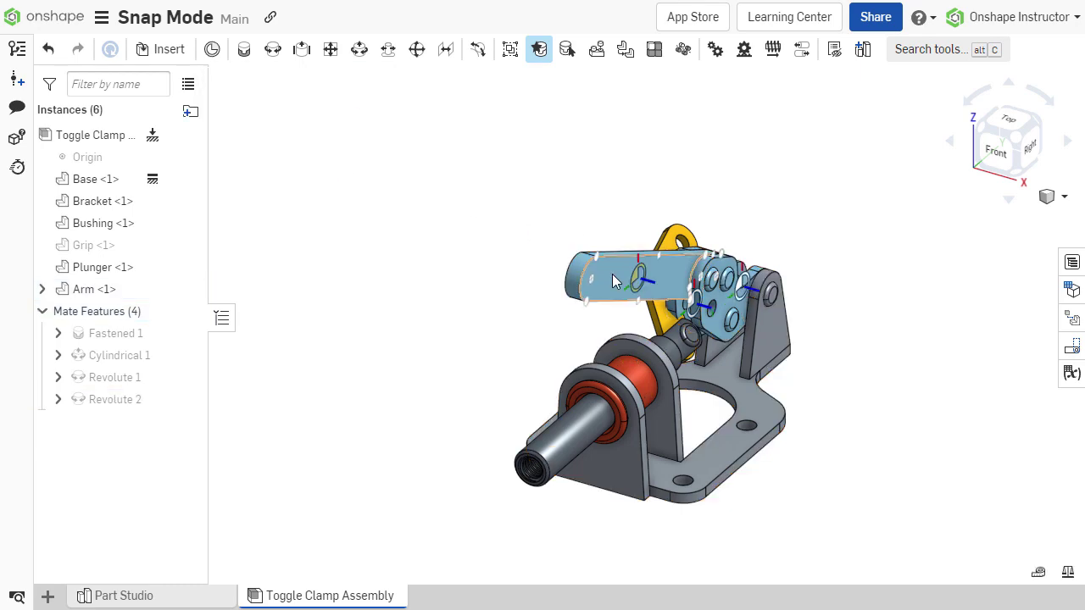
Step: Swing the arm upright and snap the bracket's free hole onto the arm's lower pin with a Revolute mate
drag(615, 282, 836, 308)
scroll(714, 291, up, 5)
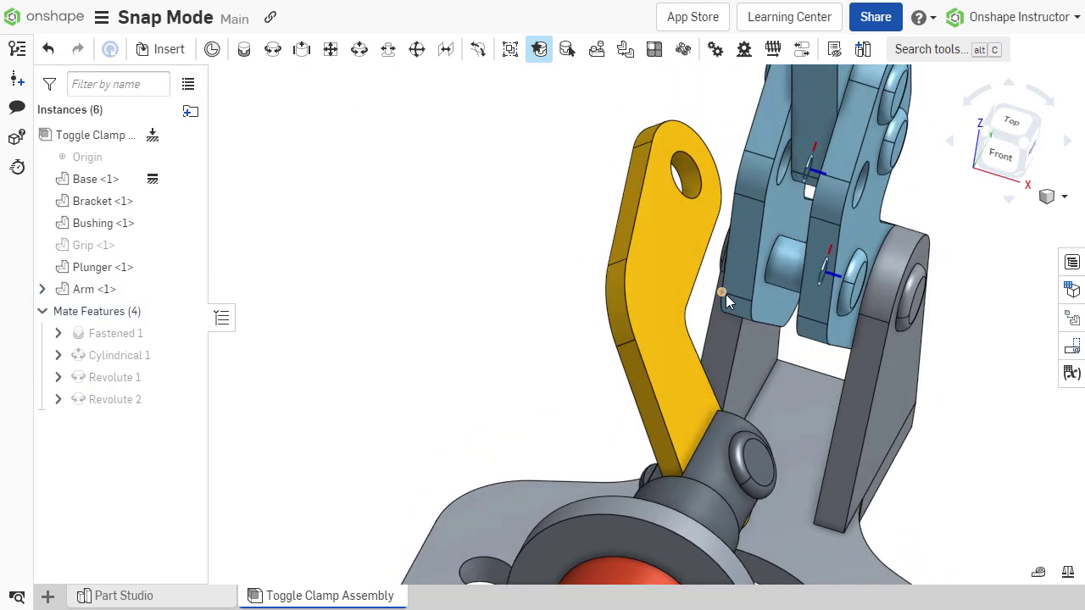
scroll(726, 294, up, 1)
click(664, 159)
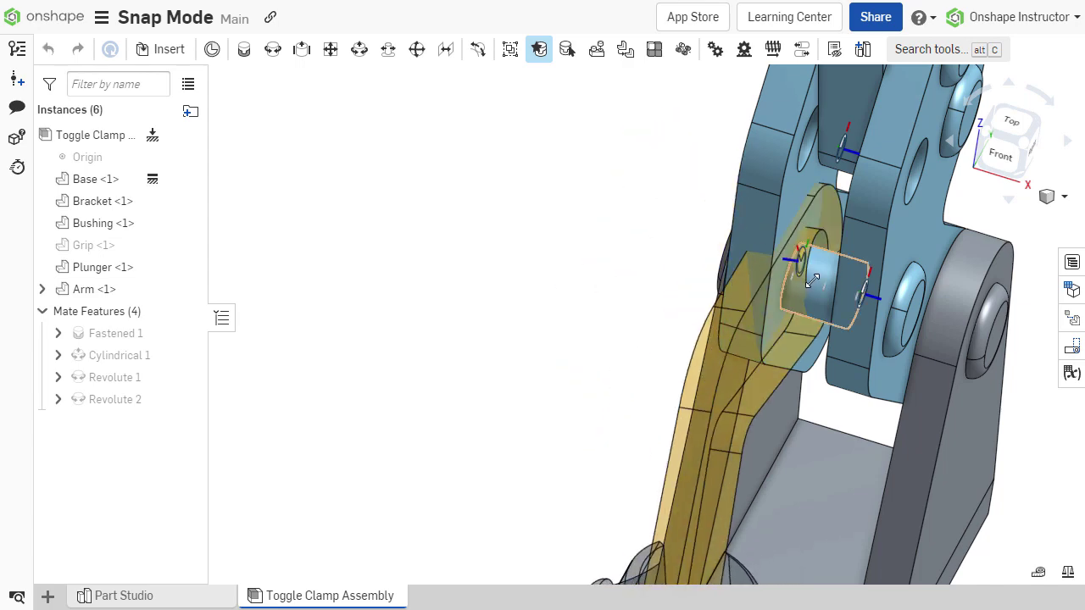
click(817, 290)
click(724, 329)
click(687, 407)
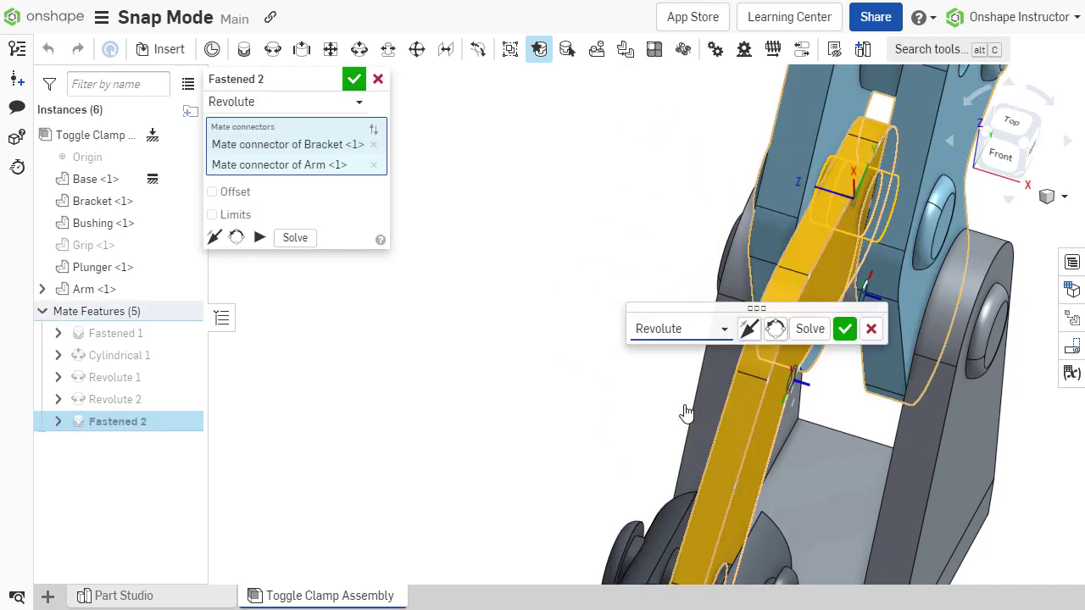